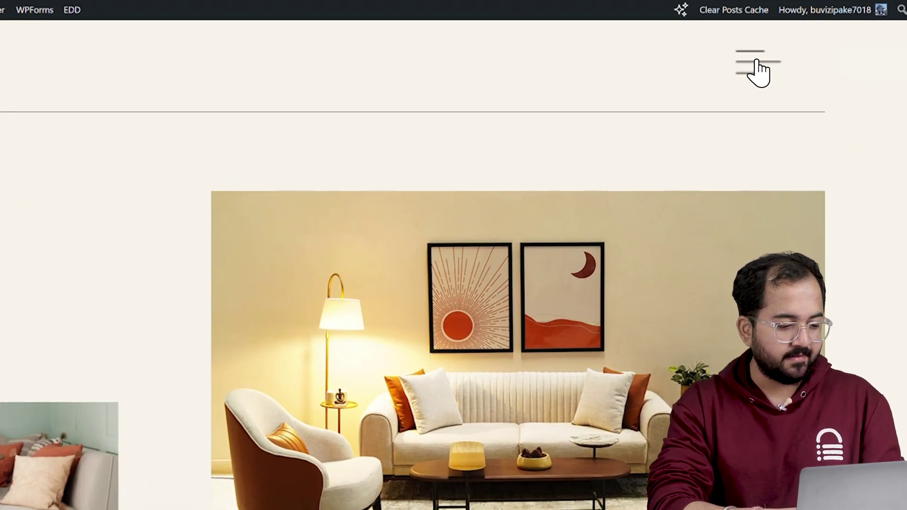
Open the full-screen menu from the hamburger icon and compare it with the home page
{"action": "left_click", "coordinate": [755, 62]}
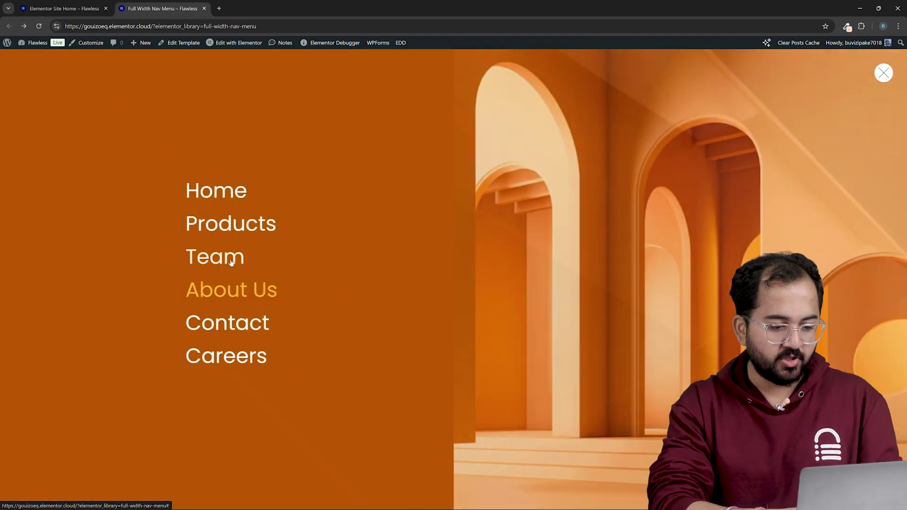
{"action": "key", "text": "ctrl+shift+Tab"}
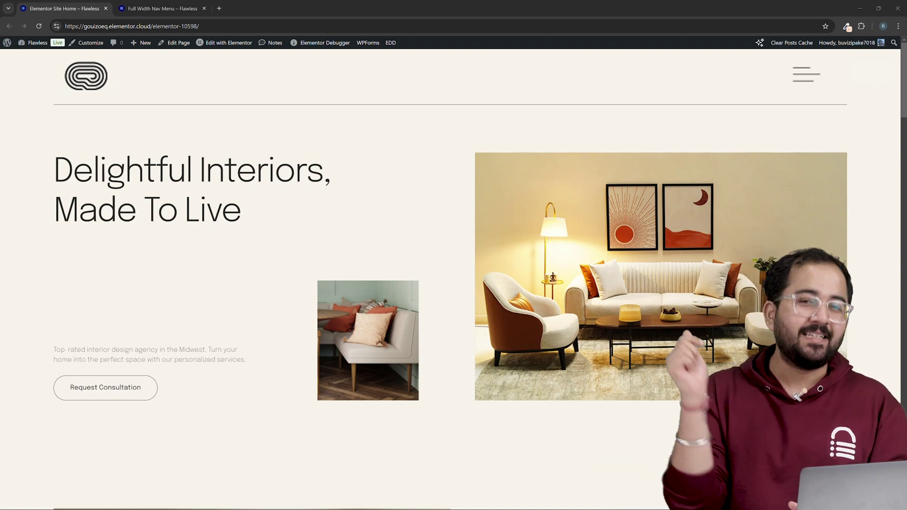
{"action": "key", "text": "ctrl+Tab"}
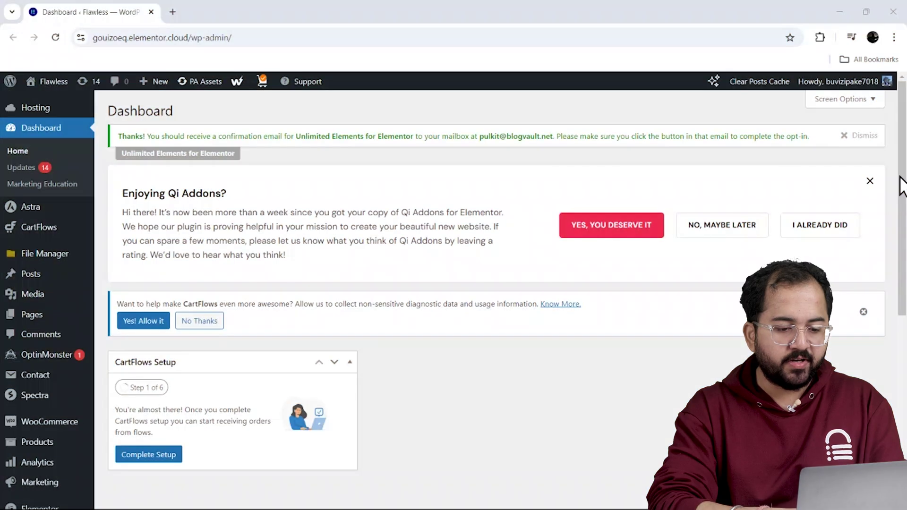
Scroll the WordPress admin sidebar down to Templates to reach Elementor's Theme Builder
{"action": "scroll", "coordinate": [900, 231], "scroll_direction": "down", "scroll_amount": 2}
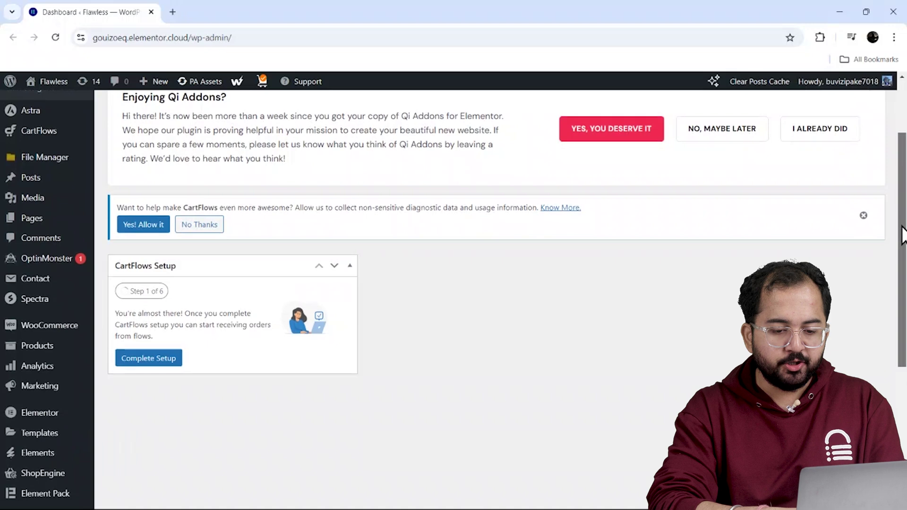
{"action": "left_click_drag", "start_coordinate": [902, 234], "coordinate": [903, 269]}
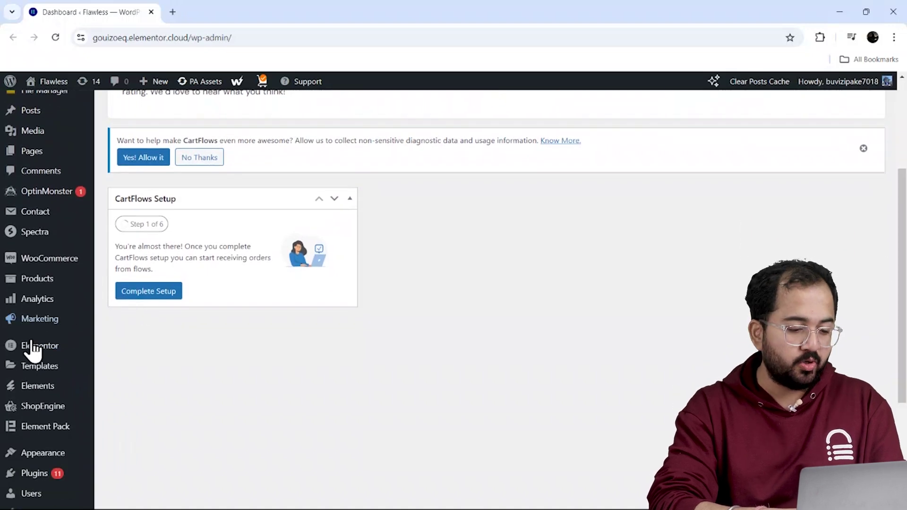
{"action": "mouse_move", "coordinate": [39, 371]}
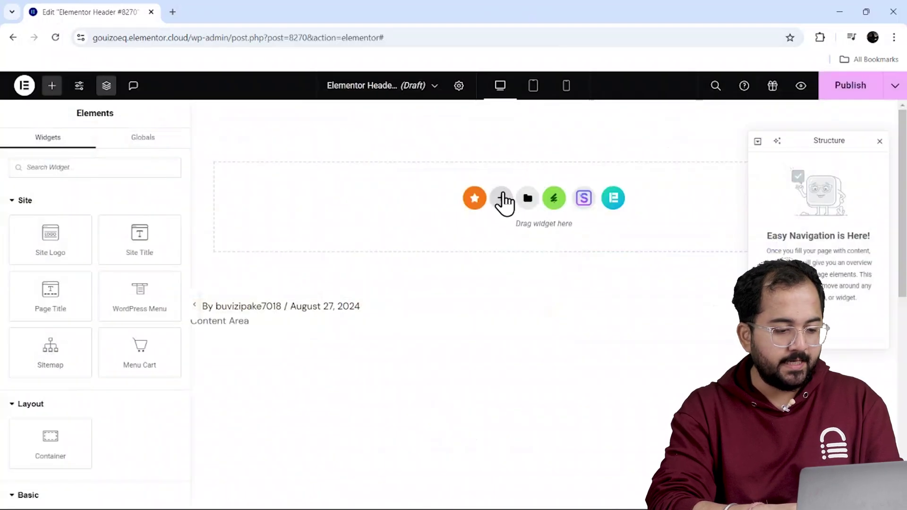
Add a two-column section for the header
{"action": "left_click", "coordinate": [500, 202]}
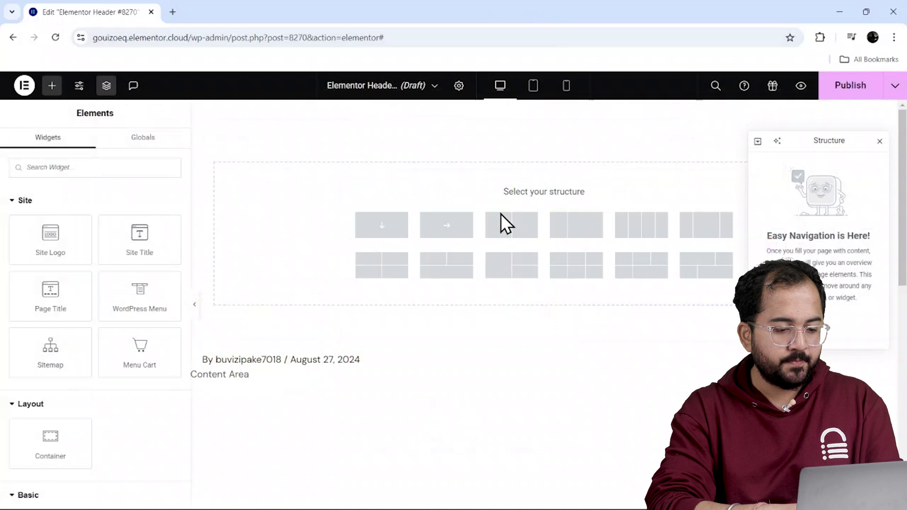
{"action": "left_click", "coordinate": [512, 225]}
{"action": "left_click", "coordinate": [518, 223]}
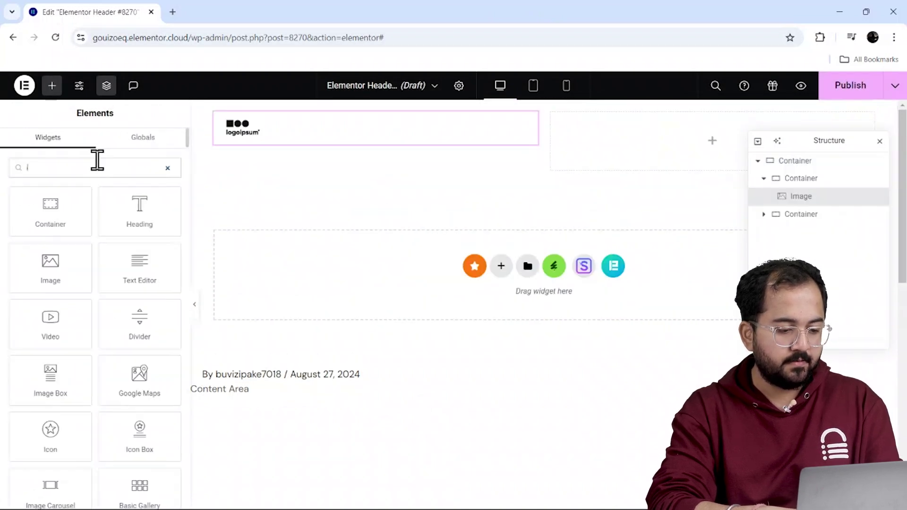
Place an Icon widget in the right column showing the hamburger icon
{"action": "type", "text": "icon"}
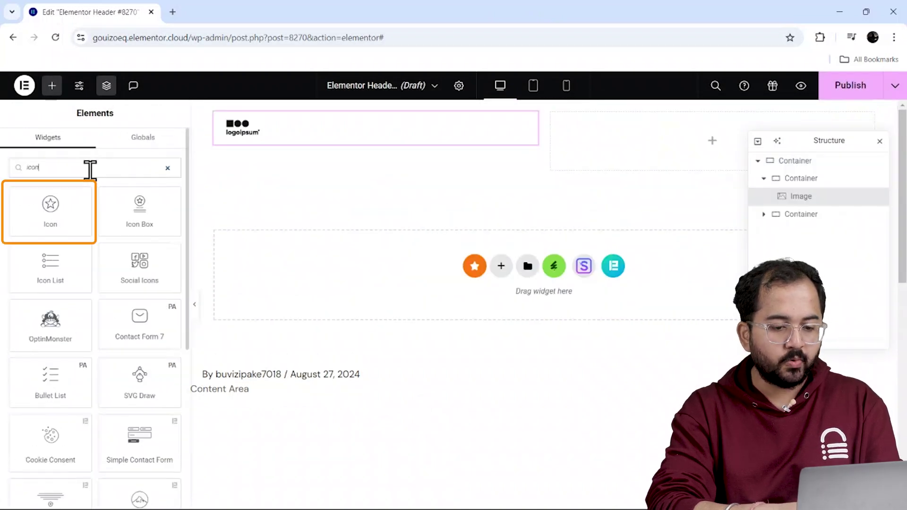
{"action": "left_click_drag", "start_coordinate": [50, 212], "coordinate": [669, 149]}
{"action": "left_click", "coordinate": [60, 281]}
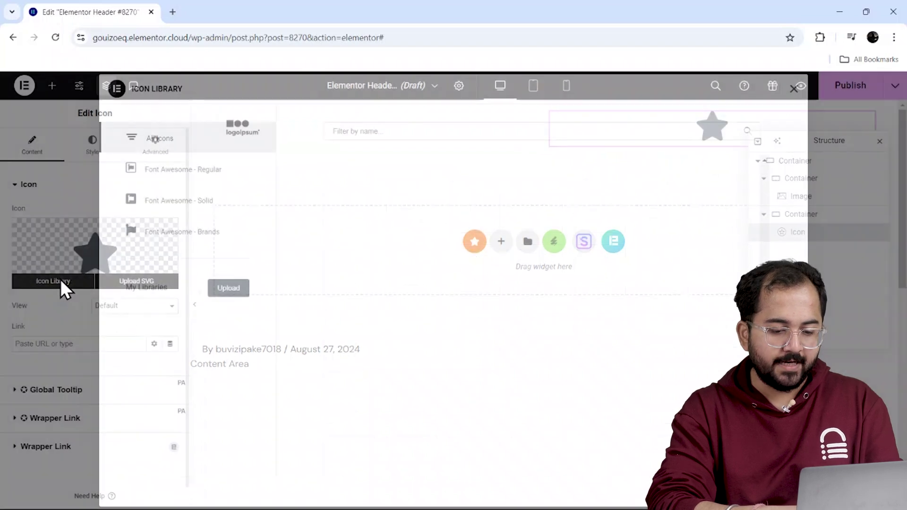
{"action": "left_click", "coordinate": [538, 421]}
{"action": "double_click", "coordinate": [544, 424]}
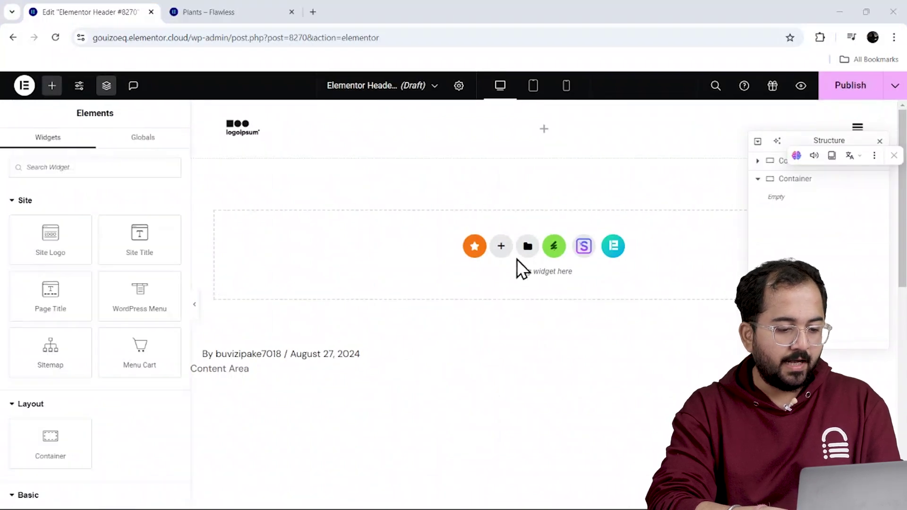
Add a two-column section with Full Width content and maximum min height
{"action": "left_click", "coordinate": [501, 244]}
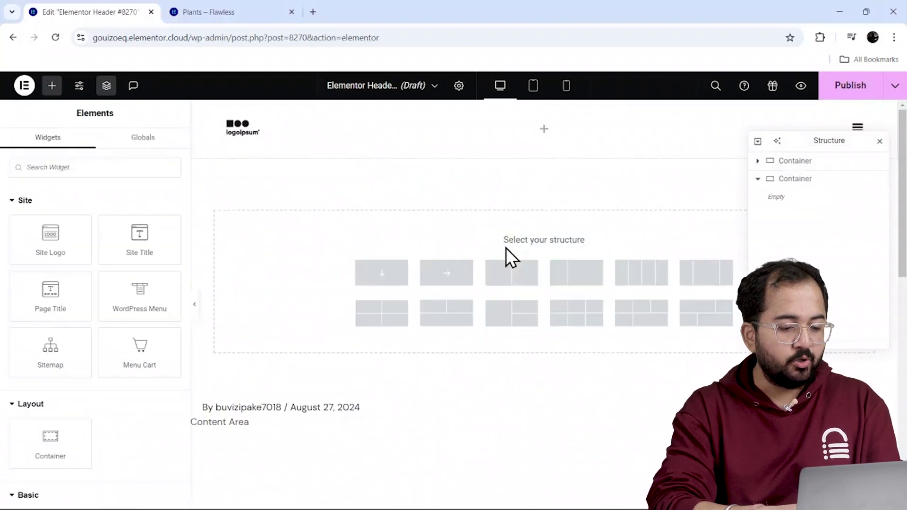
{"action": "left_click", "coordinate": [504, 281]}
{"action": "left_click", "coordinate": [120, 223]}
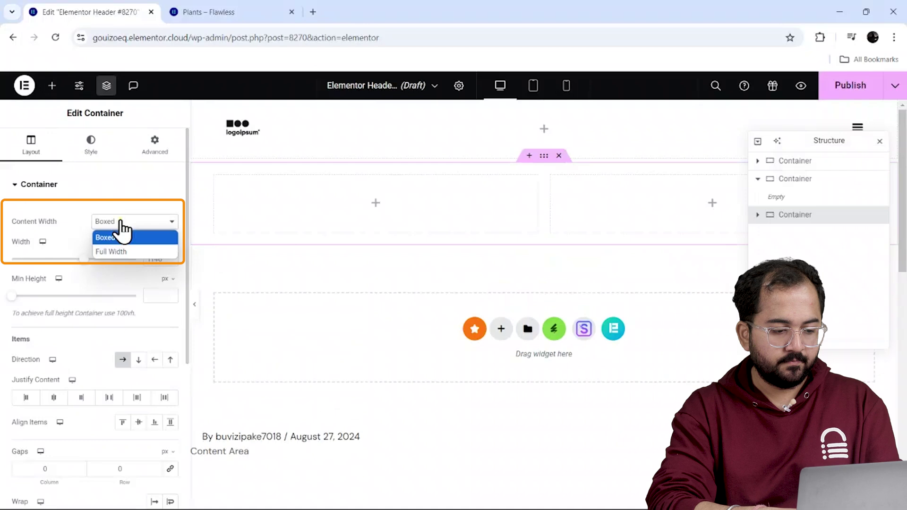
{"action": "left_click", "coordinate": [120, 260]}
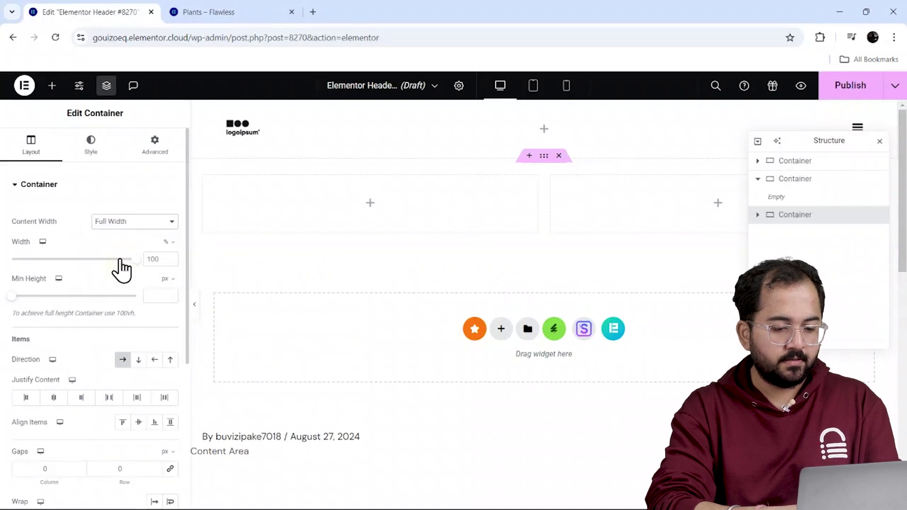
{"action": "left_click_drag", "start_coordinate": [12, 295], "coordinate": [156, 299]}
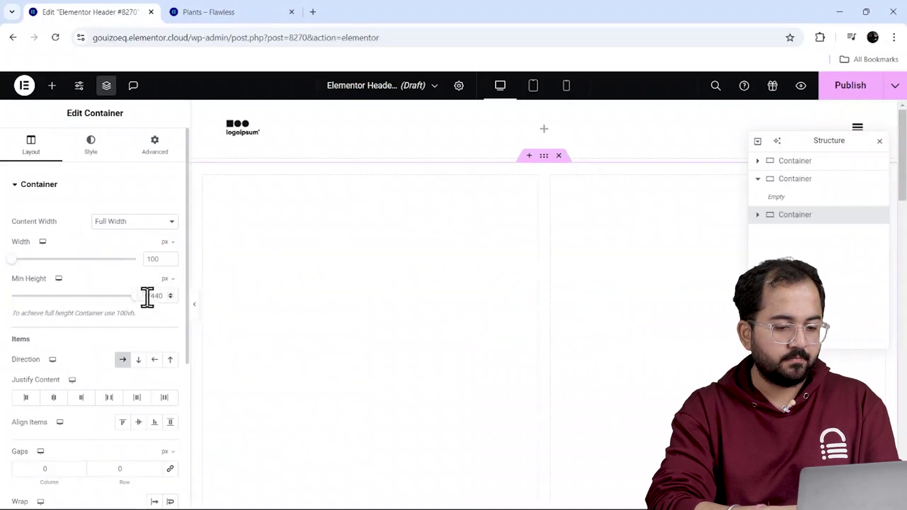
Give the section a classic #131313 near-black background colour
{"action": "left_click", "coordinate": [91, 144]}
{"action": "left_click", "coordinate": [123, 238]}
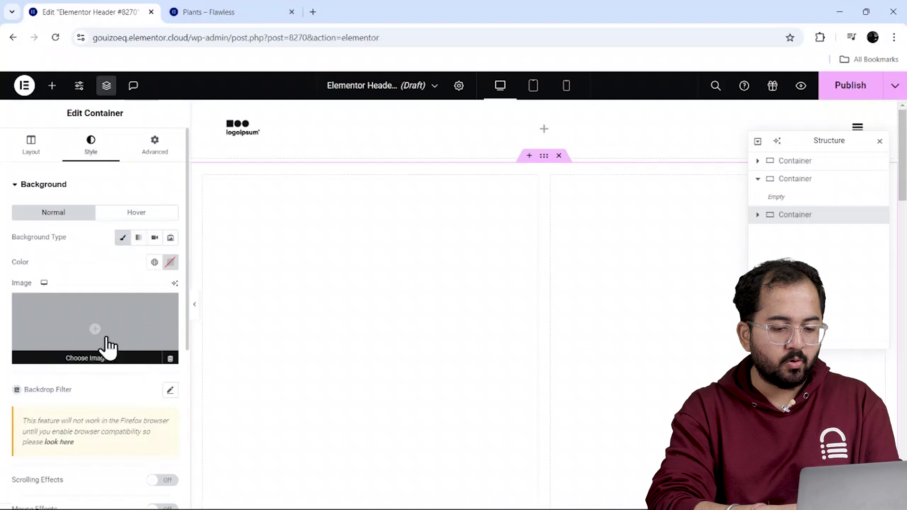
{"action": "left_click", "coordinate": [170, 263]}
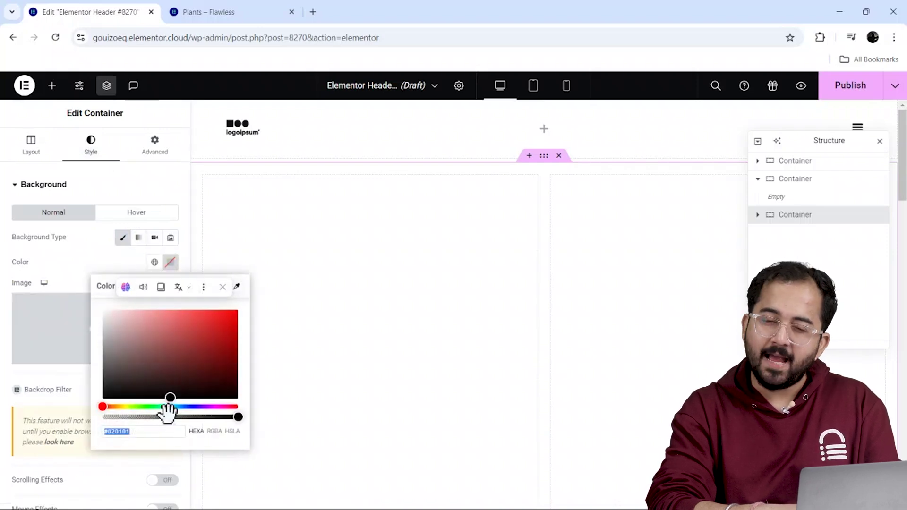
{"action": "left_click_drag", "start_coordinate": [170, 395], "coordinate": [98, 392]}
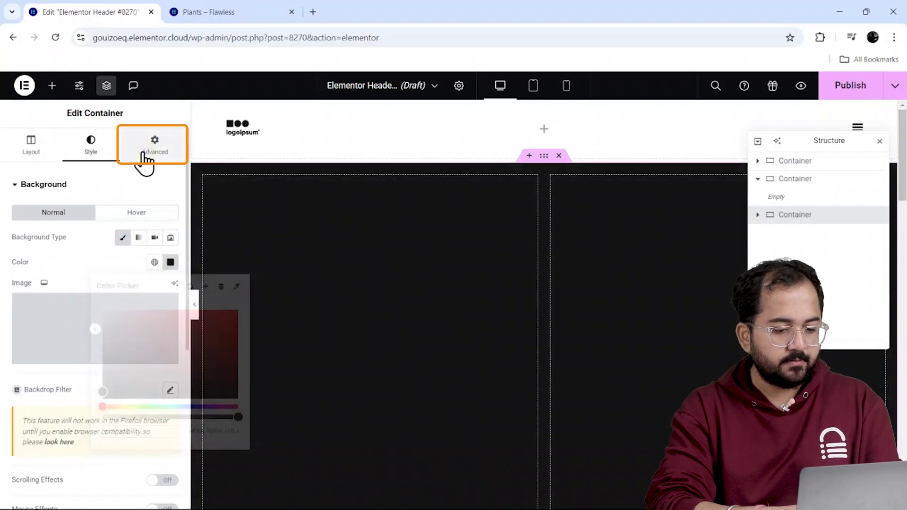
Set the section's padding to 0, position to Fixed and z-index to 100
{"action": "left_click", "coordinate": [144, 155]}
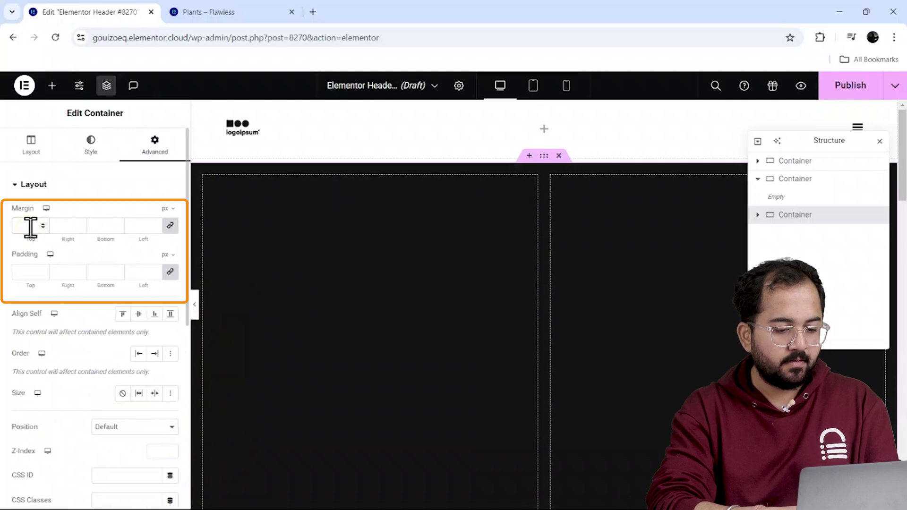
{"action": "left_click", "coordinate": [29, 270]}
{"action": "type", "text": "0"}
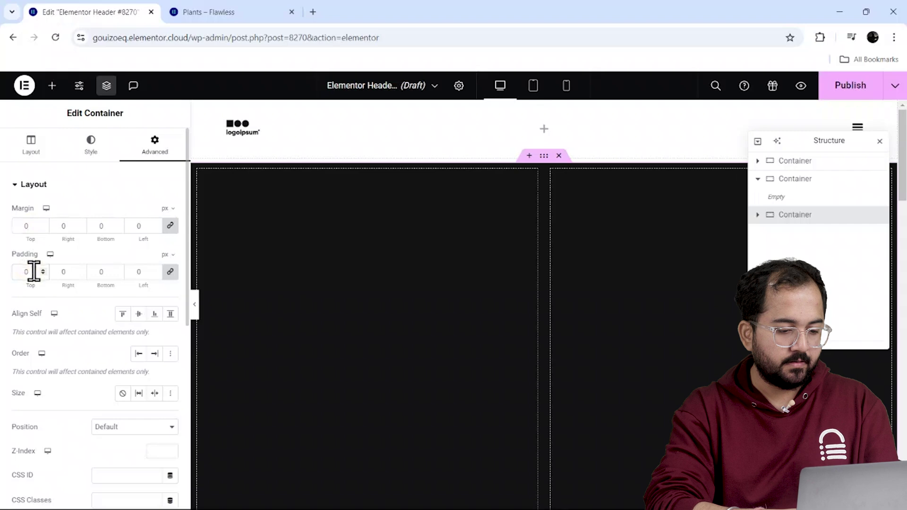
{"action": "left_click_drag", "start_coordinate": [186, 295], "coordinate": [186, 387]}
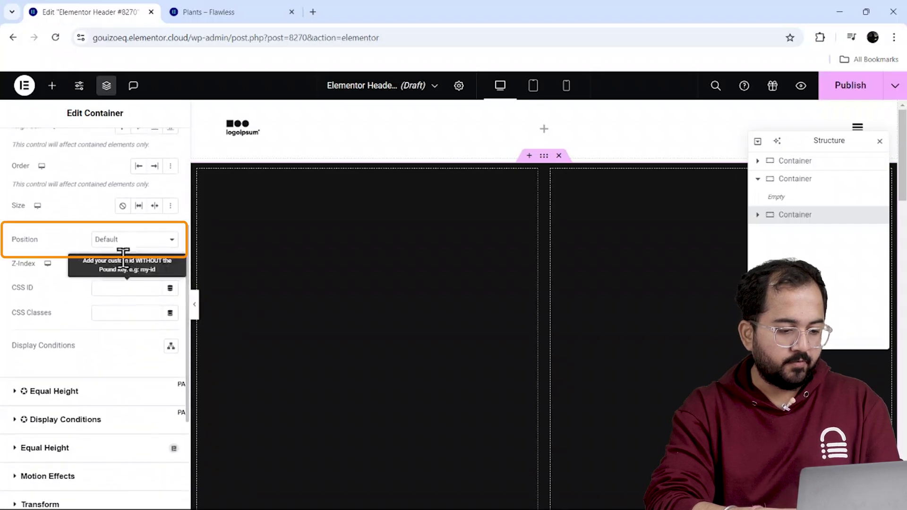
{"action": "left_click", "coordinate": [118, 240]}
{"action": "left_click", "coordinate": [120, 283]}
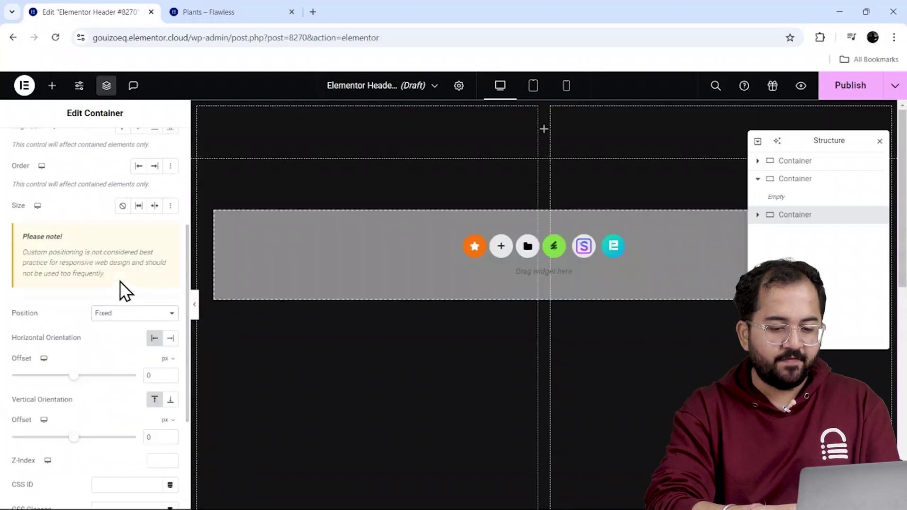
{"action": "scroll", "coordinate": [188, 370], "scroll_direction": "down", "scroll_amount": 6}
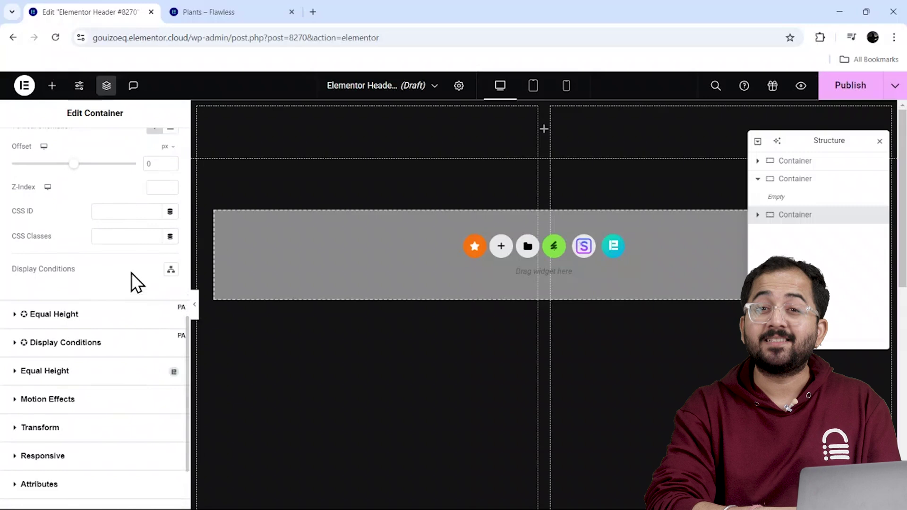
{"action": "left_click", "coordinate": [156, 188]}
{"action": "type", "text": "100"}
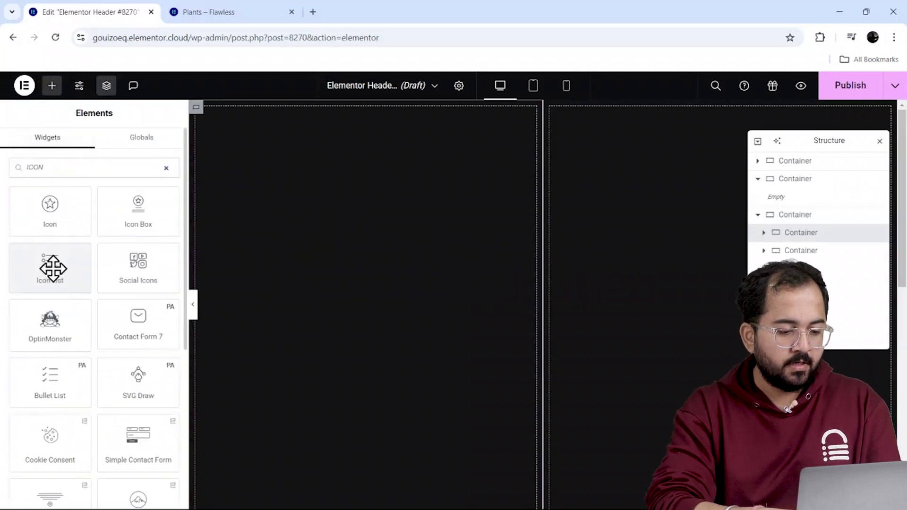
Add an Icon List to the left column, keeping one item renamed HOME
{"action": "left_click_drag", "start_coordinate": [50, 264], "coordinate": [361, 256]}
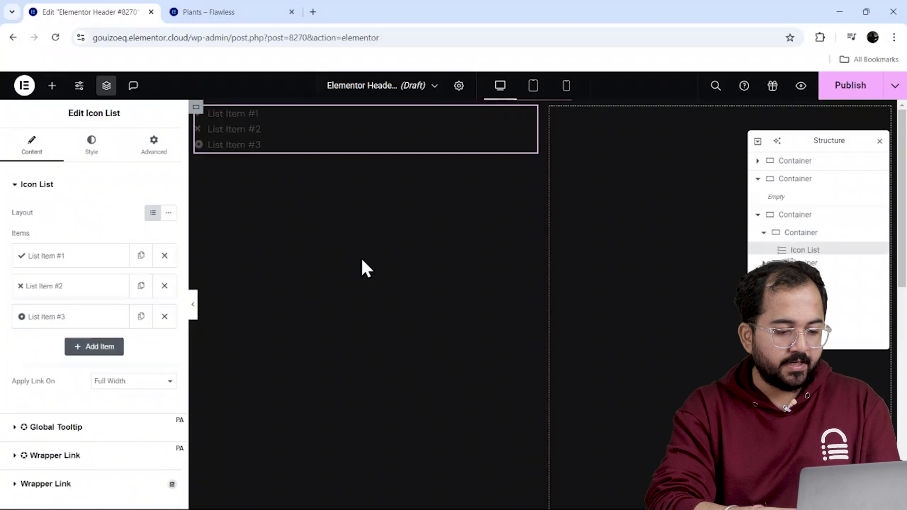
{"action": "left_click", "coordinate": [165, 286]}
{"action": "left_click", "coordinate": [163, 287]}
{"action": "left_click", "coordinate": [71, 255]}
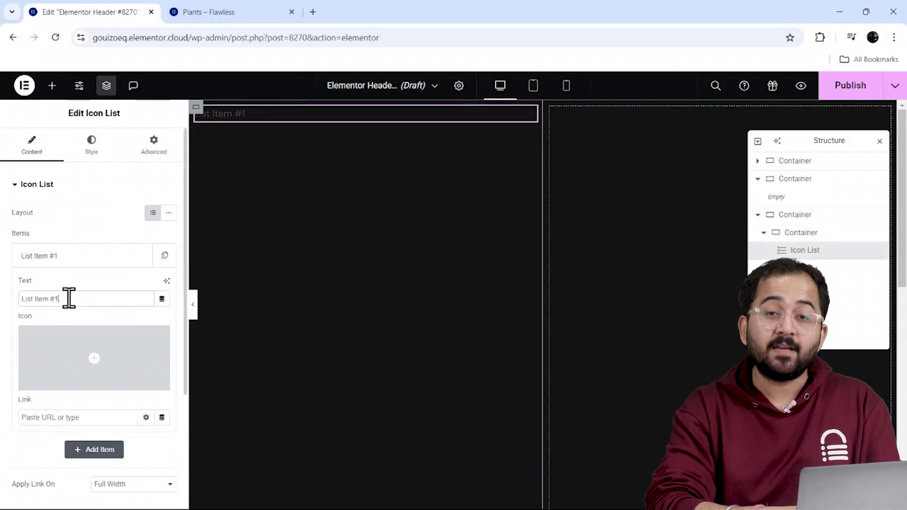
{"action": "left_click_drag", "start_coordinate": [67, 298], "coordinate": [24, 297]}
{"action": "type", "text": "HOME"}
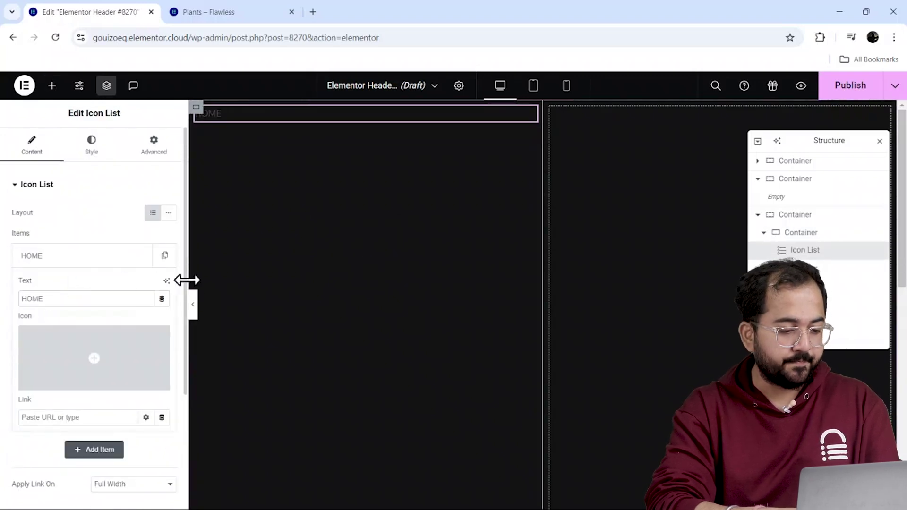
Duplicate the HOME item and paste the copied URL as its link
{"action": "left_click", "coordinate": [163, 257]}
{"action": "left_click", "coordinate": [74, 417]}
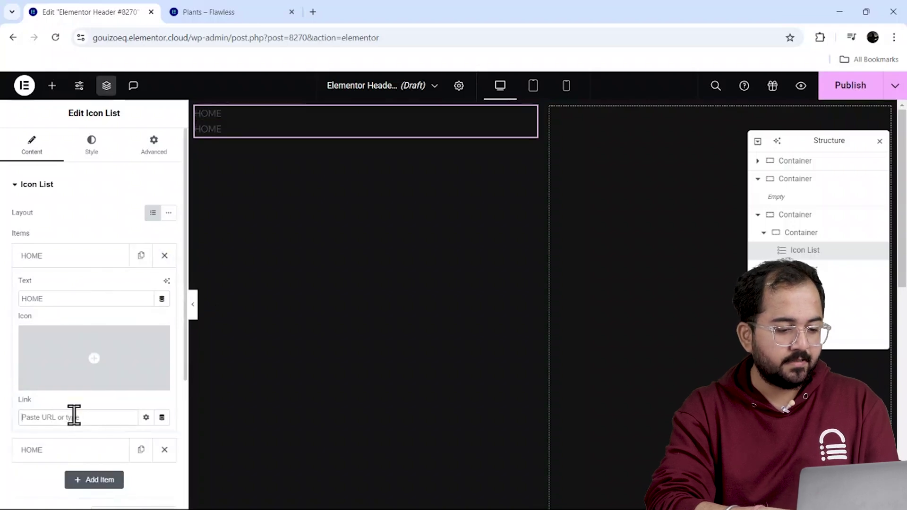
{"action": "right_click", "coordinate": [74, 417]}
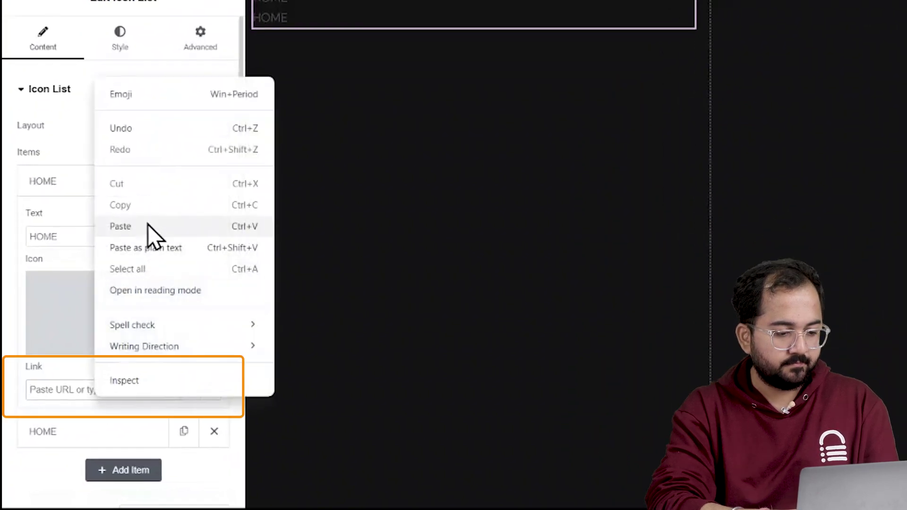
{"action": "left_click", "coordinate": [149, 227]}
Give the list 3 px padding and a little spacing between items
{"action": "left_click", "coordinate": [200, 40]}
{"action": "left_click", "coordinate": [44, 270]}
{"action": "type", "text": "3"}
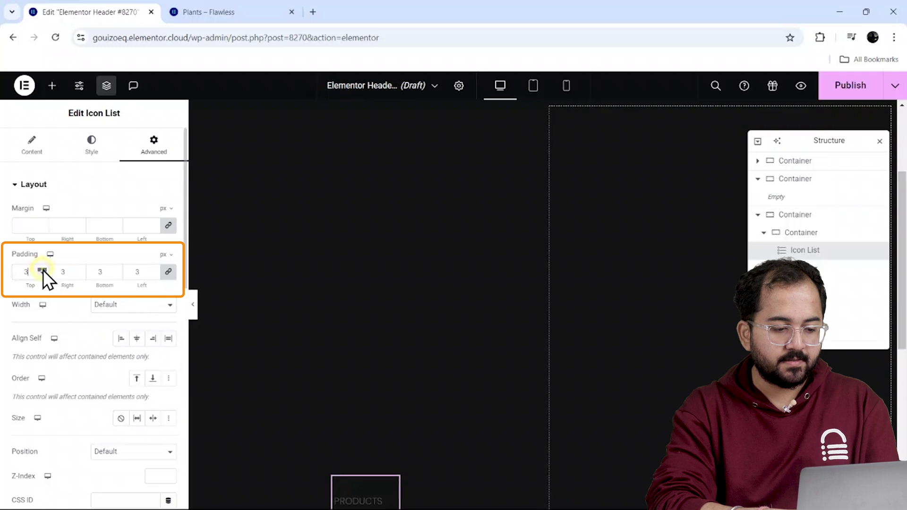
{"action": "left_click", "coordinate": [84, 150]}
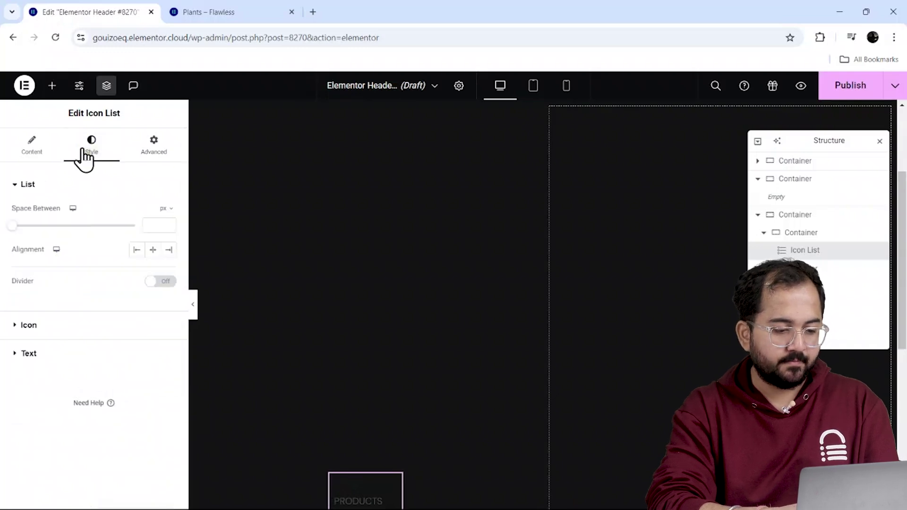
{"action": "left_click_drag", "start_coordinate": [14, 226], "coordinate": [30, 226]}
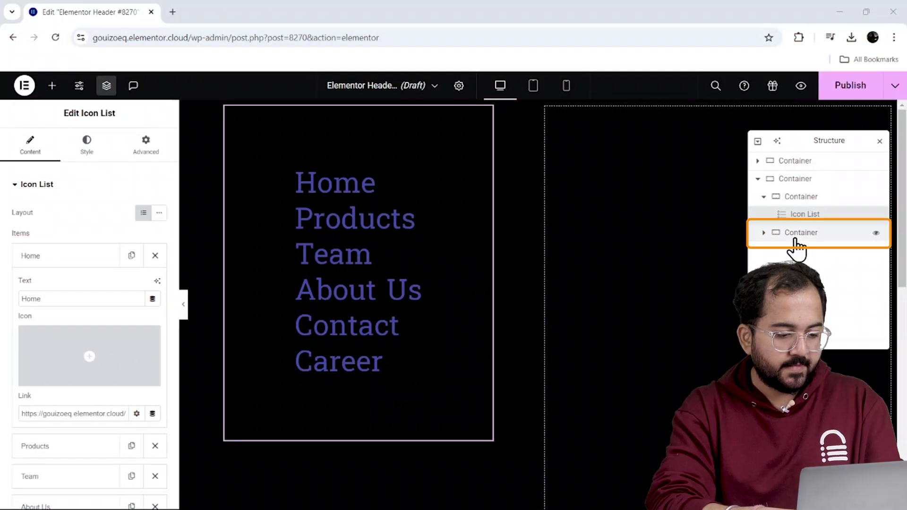
Drop a Spacer into the empty right container and set its height to 100 vh
{"action": "left_click", "coordinate": [796, 240]}
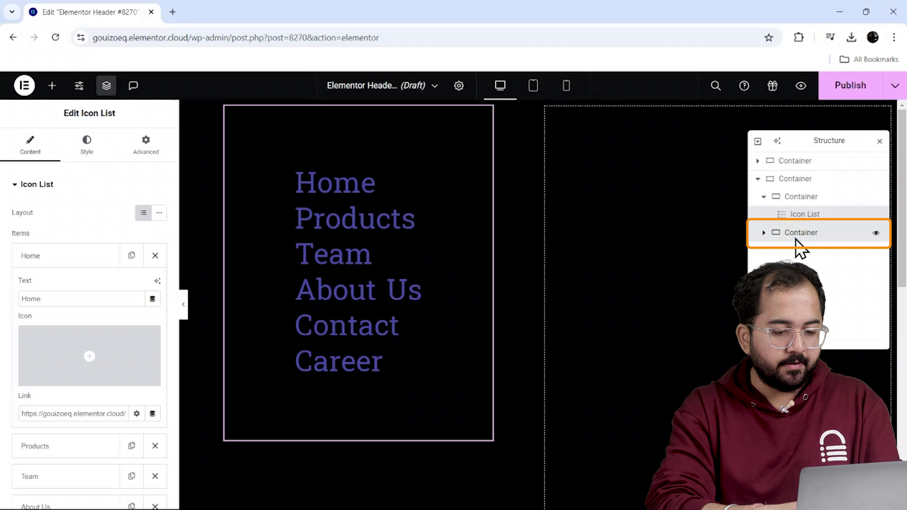
{"action": "left_click", "coordinate": [52, 85]}
{"action": "left_click_drag", "start_coordinate": [40, 222], "coordinate": [721, 123]}
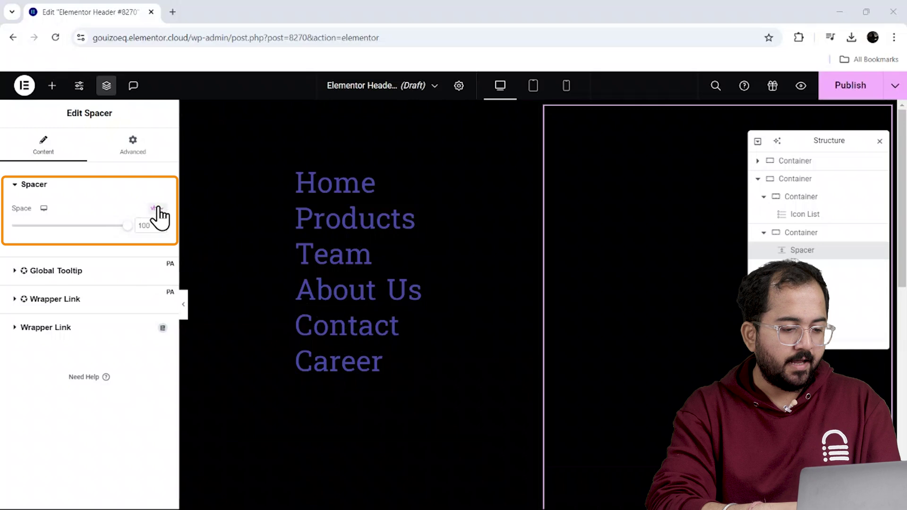
{"action": "left_click", "coordinate": [156, 207]}
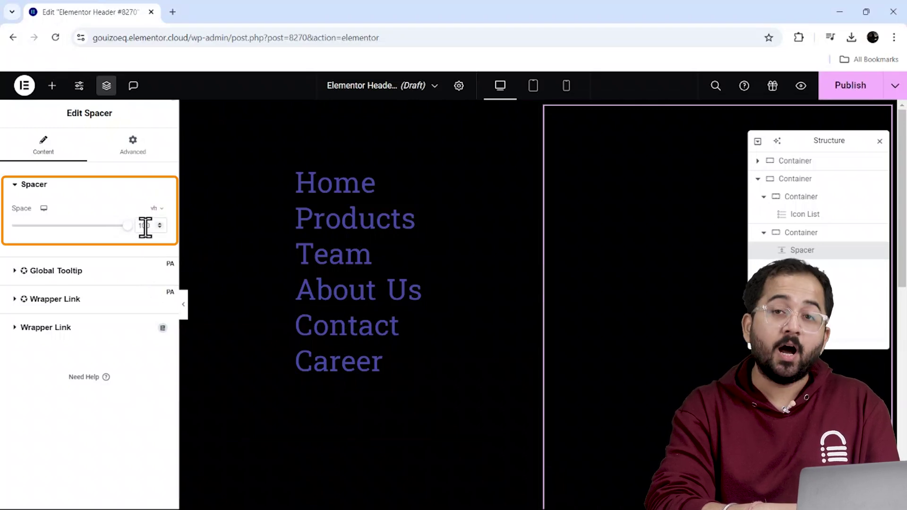
{"action": "left_click", "coordinate": [132, 158]}
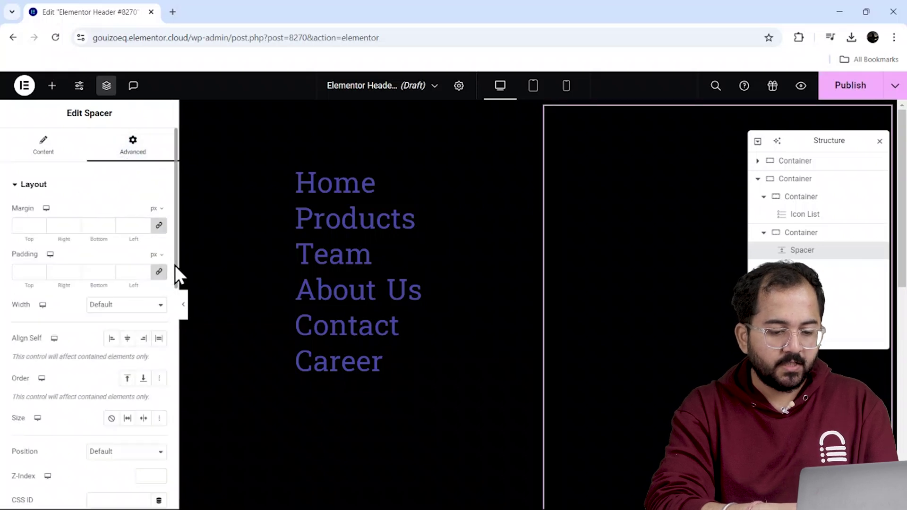
Give the spacer a classic background image positioned Center Center with Cover size
{"action": "left_click_drag", "start_coordinate": [175, 266], "coordinate": [178, 415]}
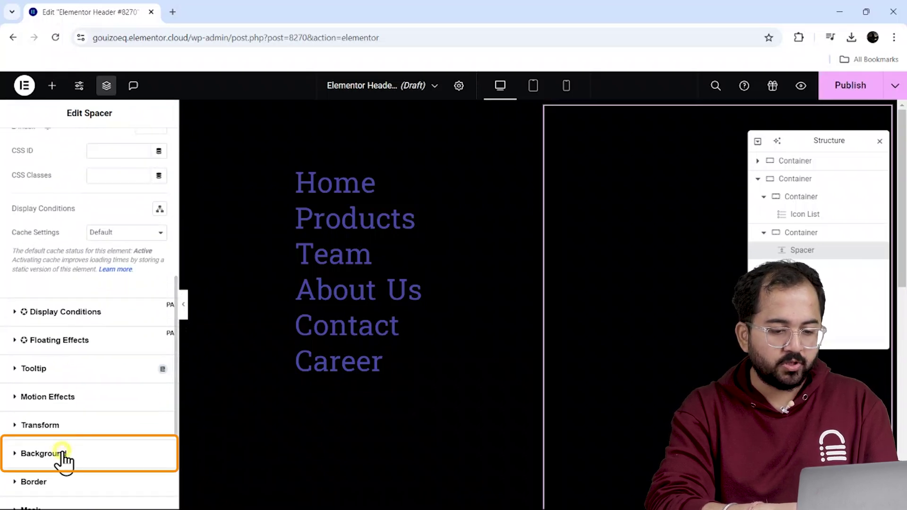
{"action": "left_click", "coordinate": [63, 454]}
{"action": "left_click_drag", "start_coordinate": [175, 286], "coordinate": [170, 384]}
{"action": "left_click", "coordinate": [143, 187]}
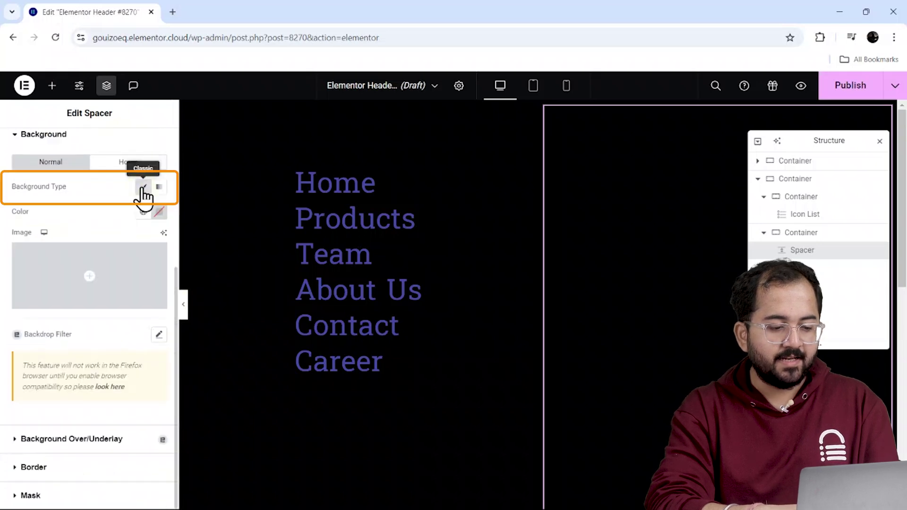
{"action": "left_click", "coordinate": [70, 306]}
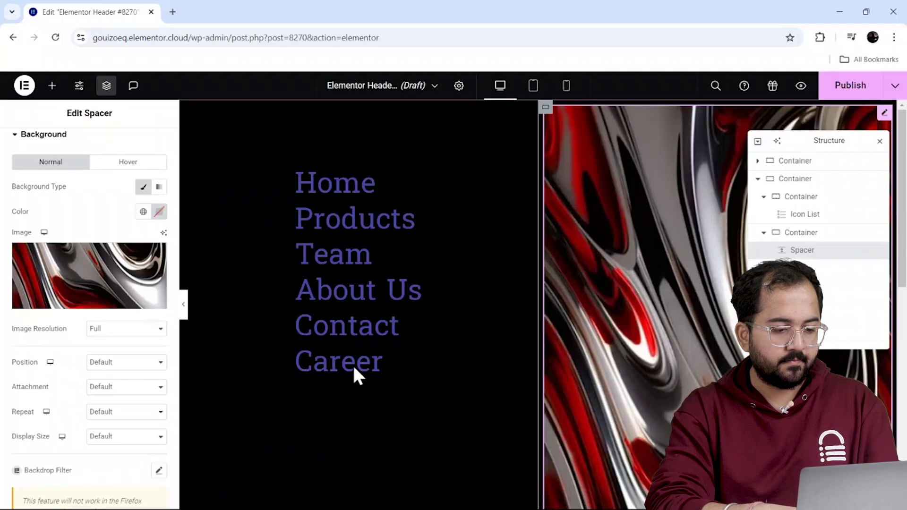
{"action": "left_click", "coordinate": [101, 363]}
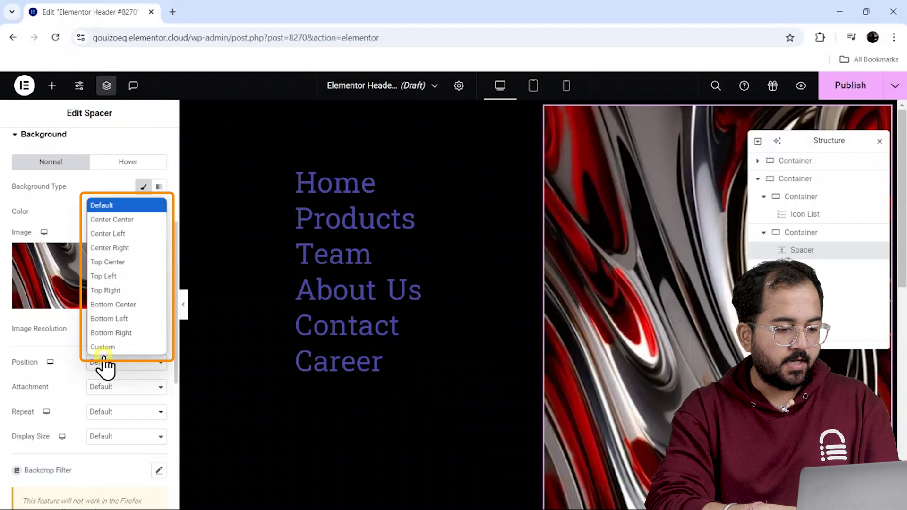
{"action": "left_click", "coordinate": [123, 220]}
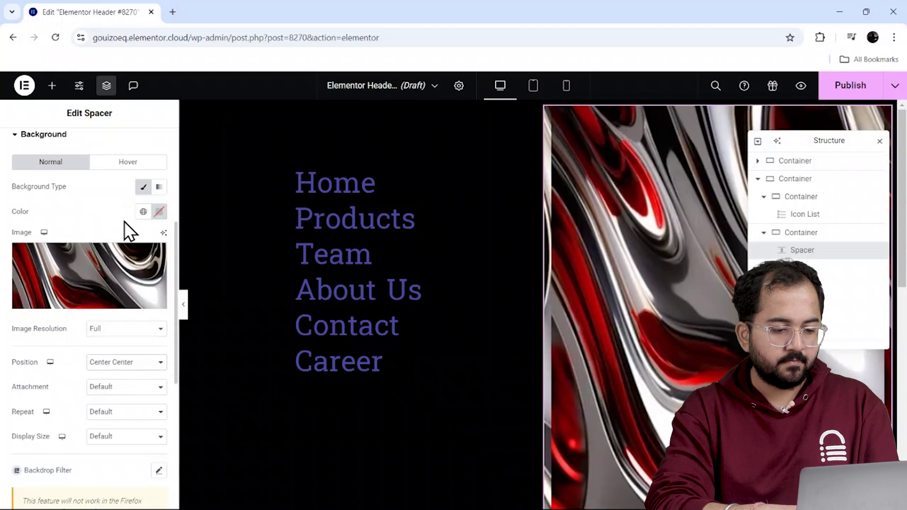
{"action": "left_click", "coordinate": [107, 437]}
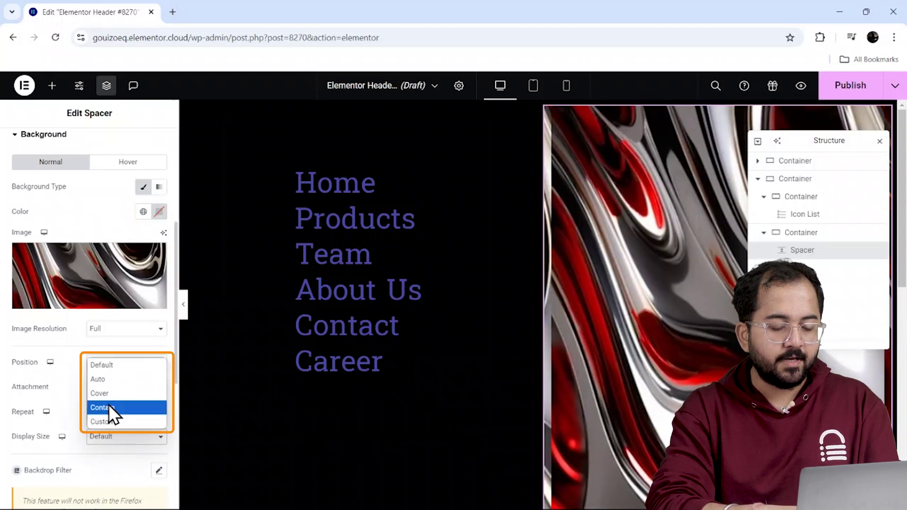
{"action": "left_click", "coordinate": [112, 392]}
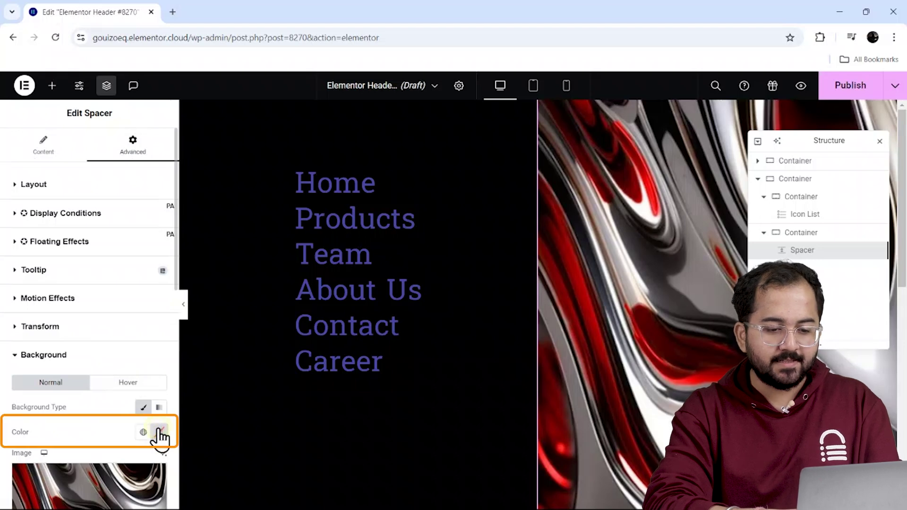
Set the spacer's background colour to red
{"action": "left_click", "coordinate": [160, 432]}
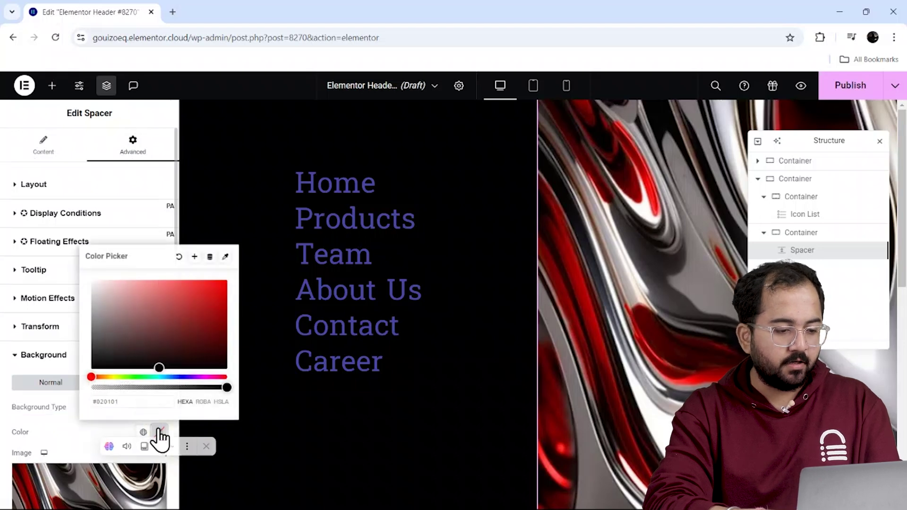
{"action": "left_click_drag", "start_coordinate": [161, 366], "coordinate": [207, 294]}
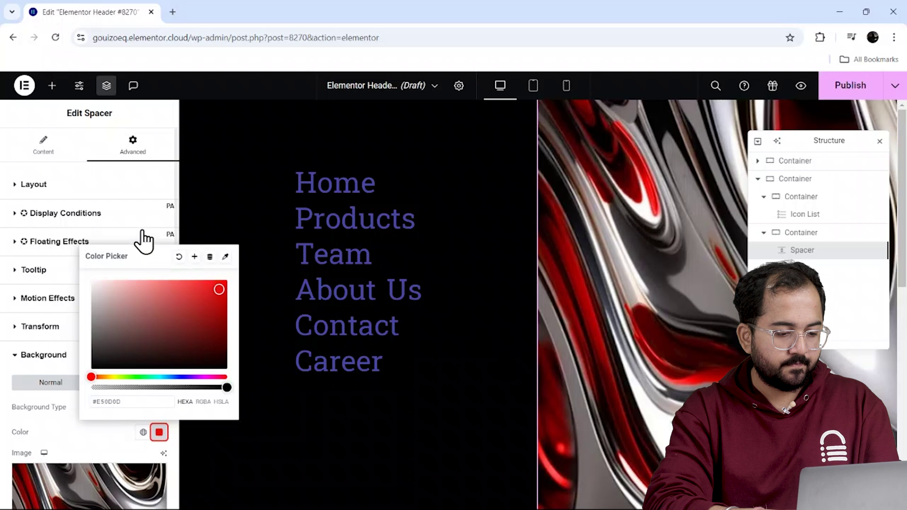
{"action": "left_click", "coordinate": [130, 192]}
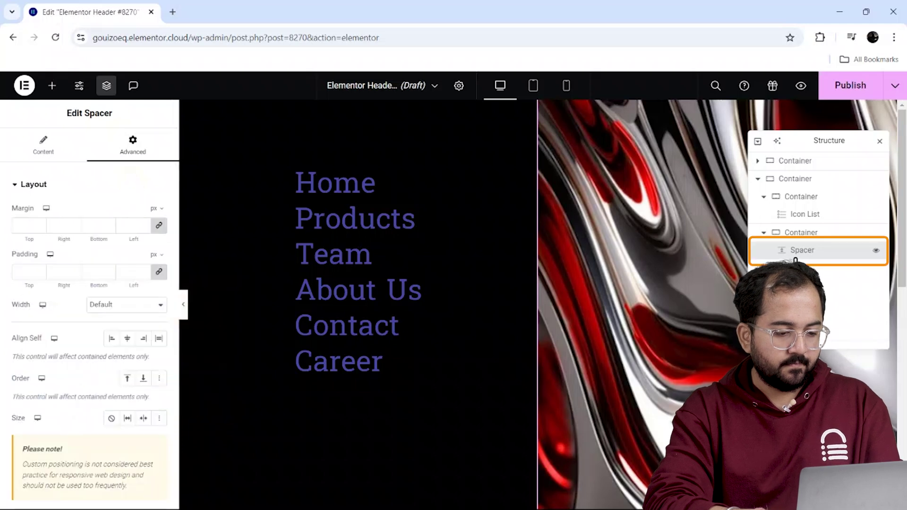
Duplicate the spacer from its right-click menu
{"action": "right_click", "coordinate": [796, 250]}
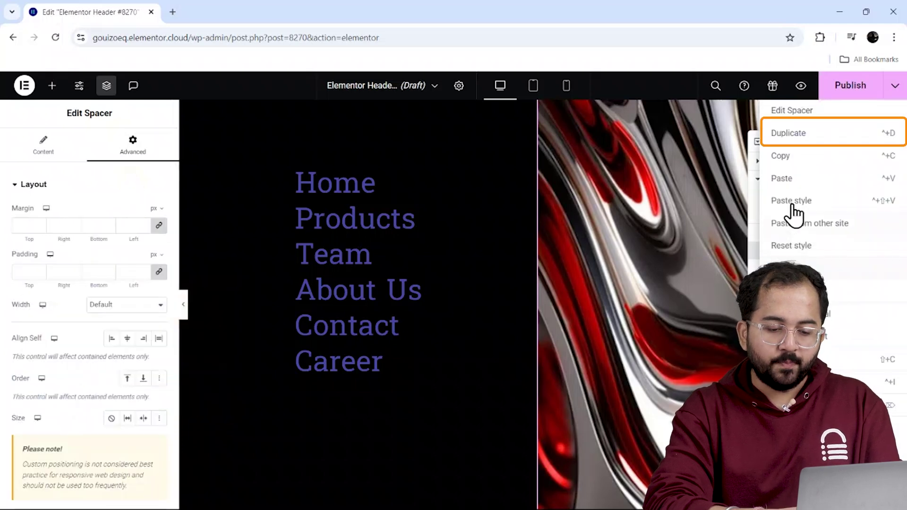
{"action": "left_click", "coordinate": [782, 141]}
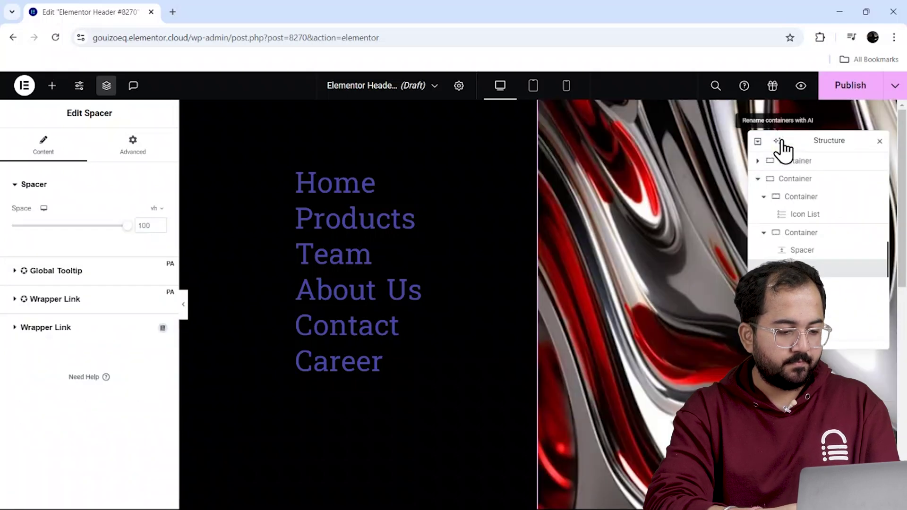
{"action": "left_click", "coordinate": [134, 151]}
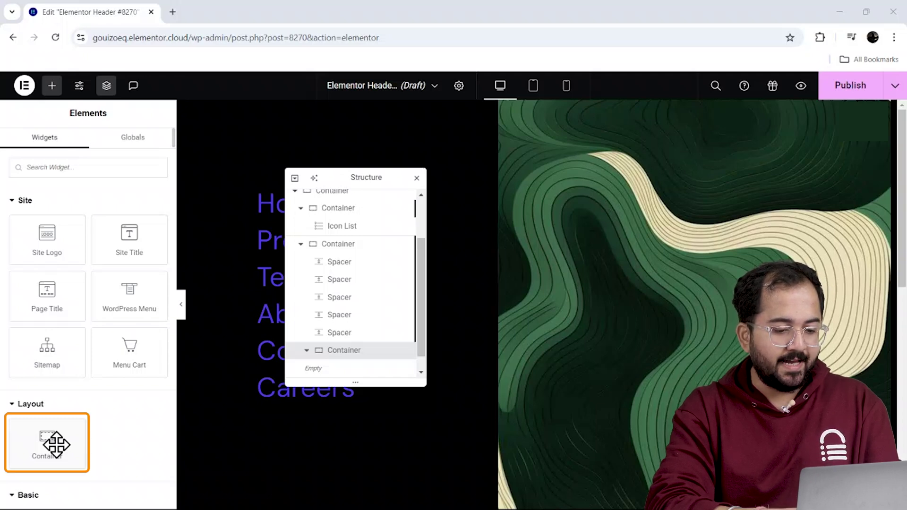
Add a top-right container holding an Icon widget with the window-close X icon
{"action": "left_click_drag", "start_coordinate": [55, 444], "coordinate": [829, 142]}
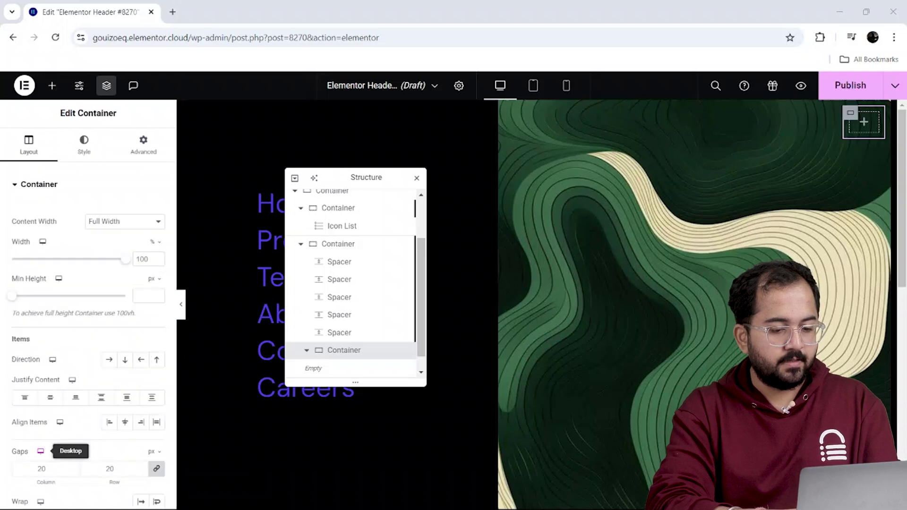
{"action": "left_click", "coordinate": [141, 140]}
{"action": "left_click", "coordinate": [52, 88]}
{"action": "type", "text": "icon"}
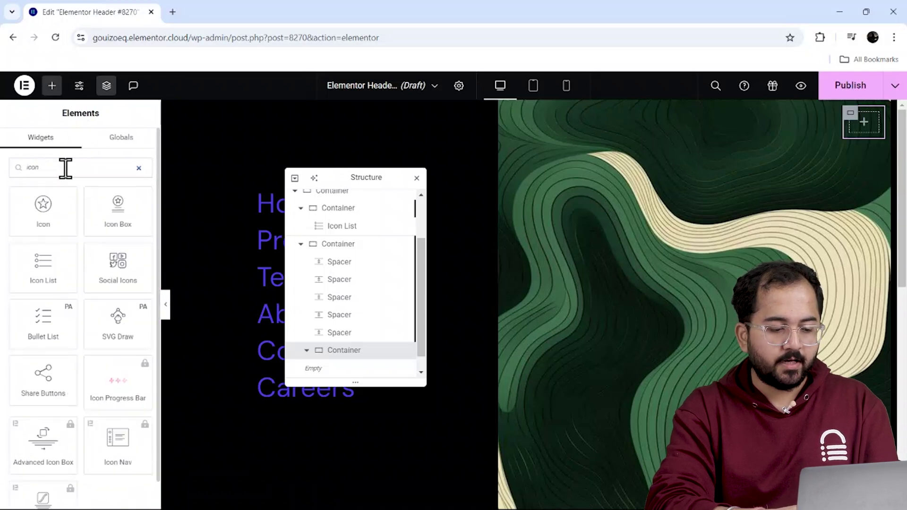
{"action": "left_click_drag", "start_coordinate": [43, 207], "coordinate": [863, 124]}
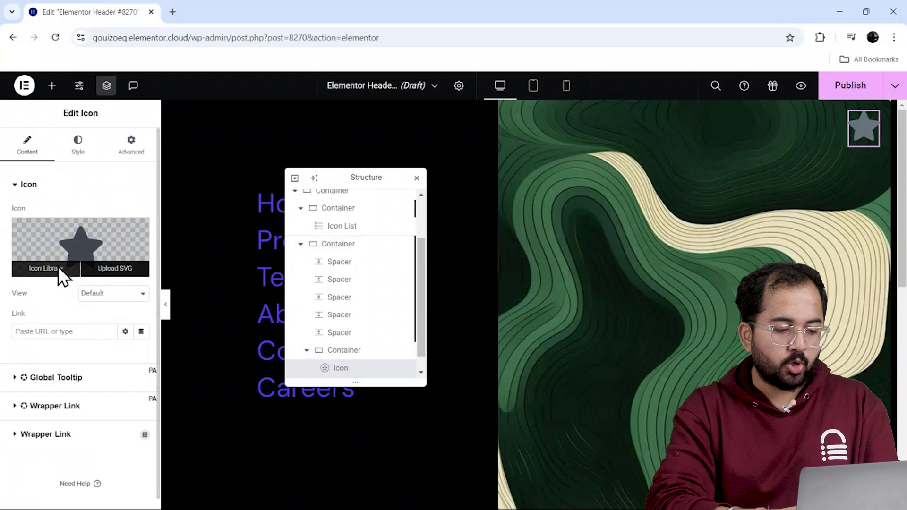
{"action": "left_click", "coordinate": [58, 268]}
{"action": "left_click", "coordinate": [427, 227]}
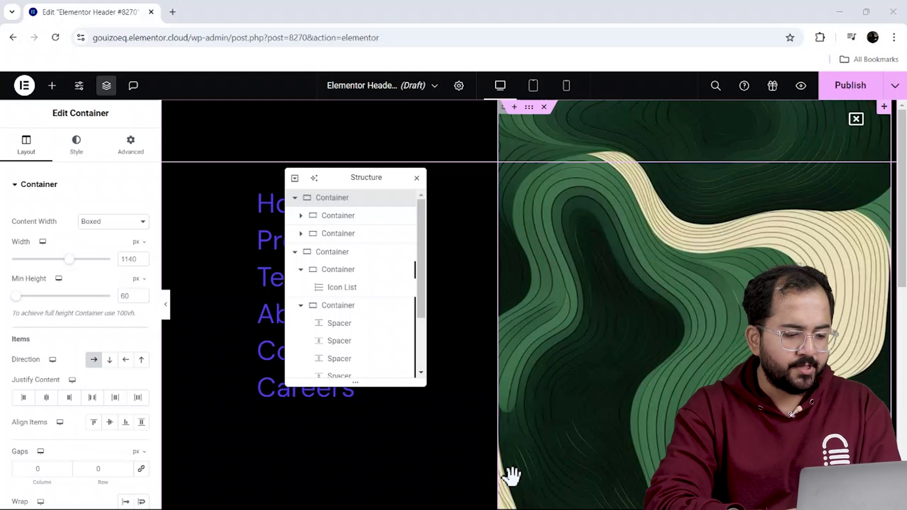
Give the header's second inner container the CSS class 'mdw-menu-open'
{"action": "left_click", "coordinate": [367, 233]}
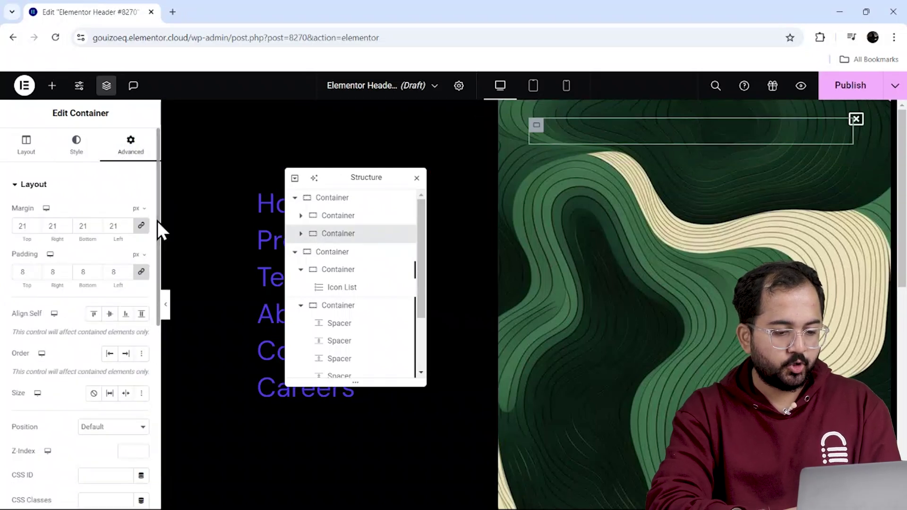
{"action": "scroll", "coordinate": [157, 254], "scroll_direction": "down", "scroll_amount": 2}
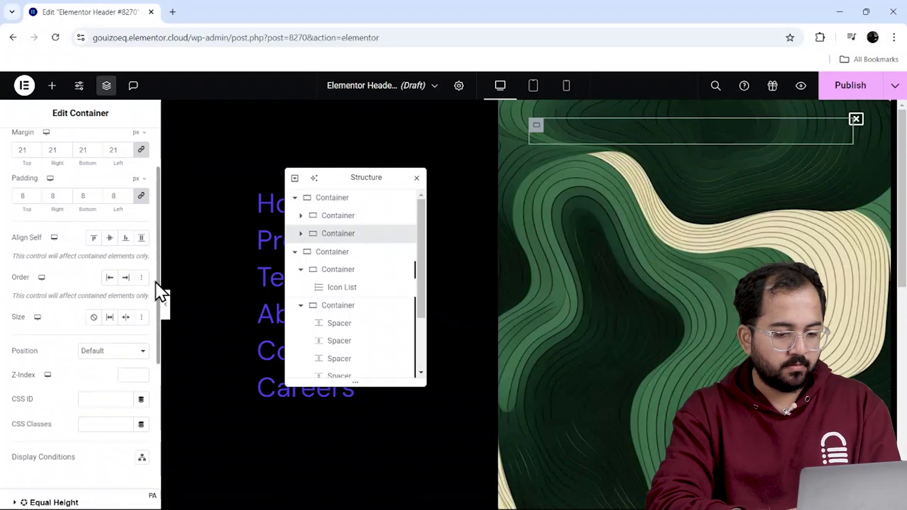
{"action": "scroll", "coordinate": [155, 292], "scroll_direction": "down", "scroll_amount": 4}
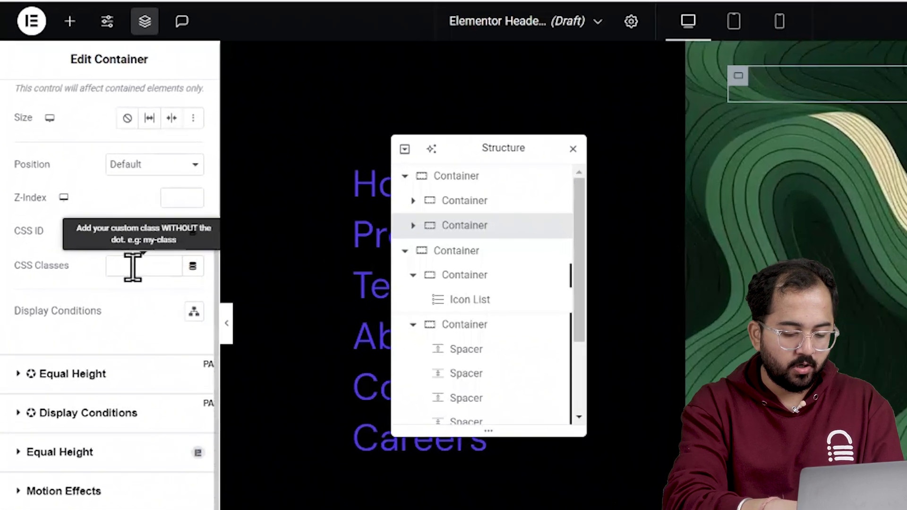
{"action": "left_click", "coordinate": [133, 267]}
{"action": "type", "text": "mdw"}
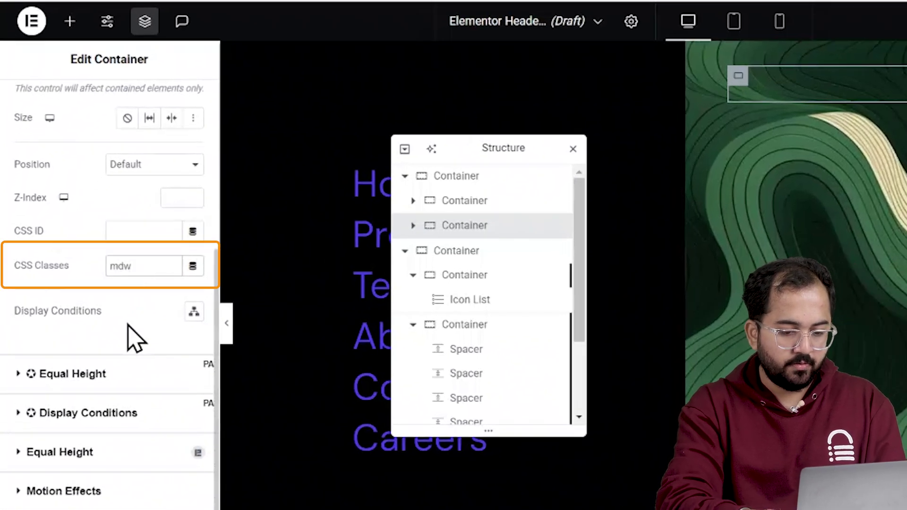
{"action": "type", "text": "-menu-o"}
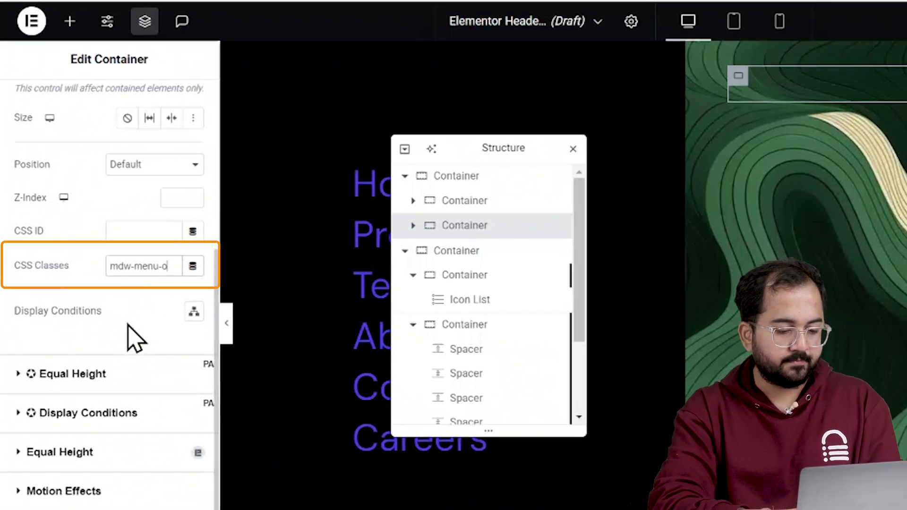
{"action": "type", "text": "pen"}
Give the full-screen menu container the custom class 'mov-imag'
{"action": "left_click_drag", "start_coordinate": [579, 333], "coordinate": [576, 420]}
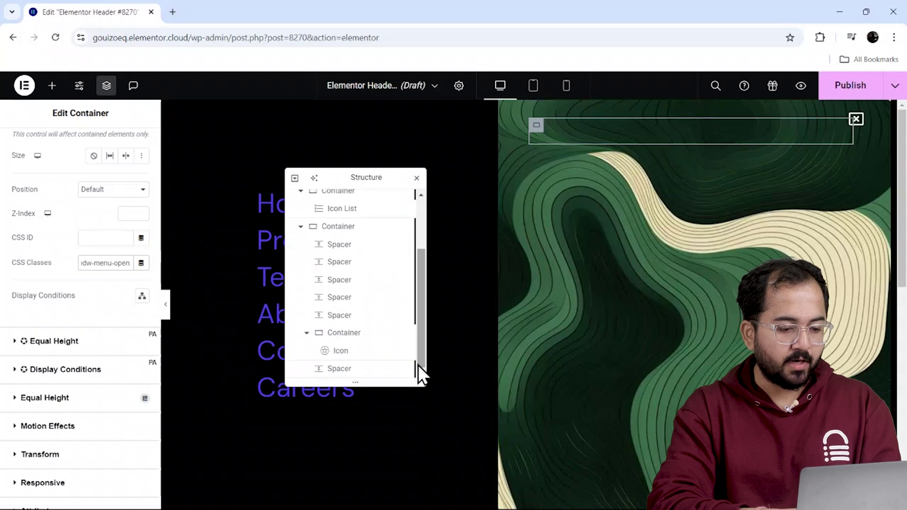
{"action": "left_click", "coordinate": [360, 333]}
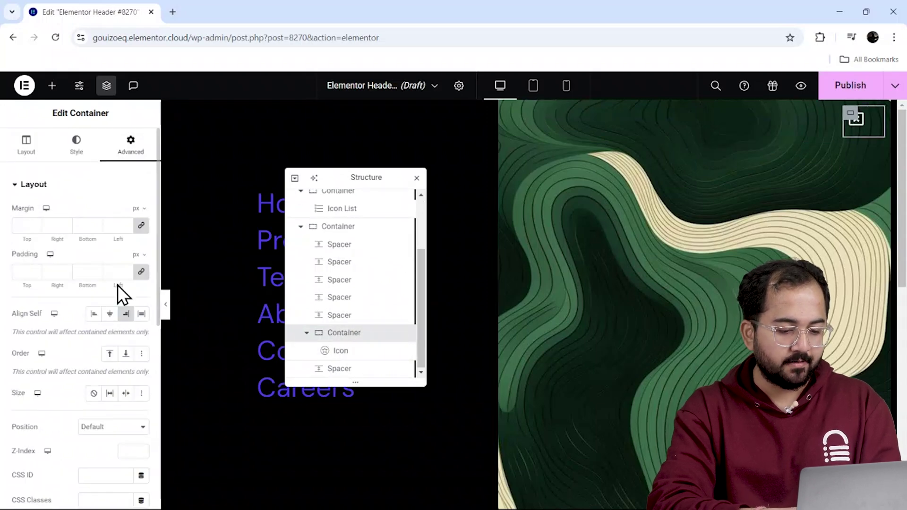
{"action": "left_click_drag", "start_coordinate": [148, 203], "coordinate": [162, 339]}
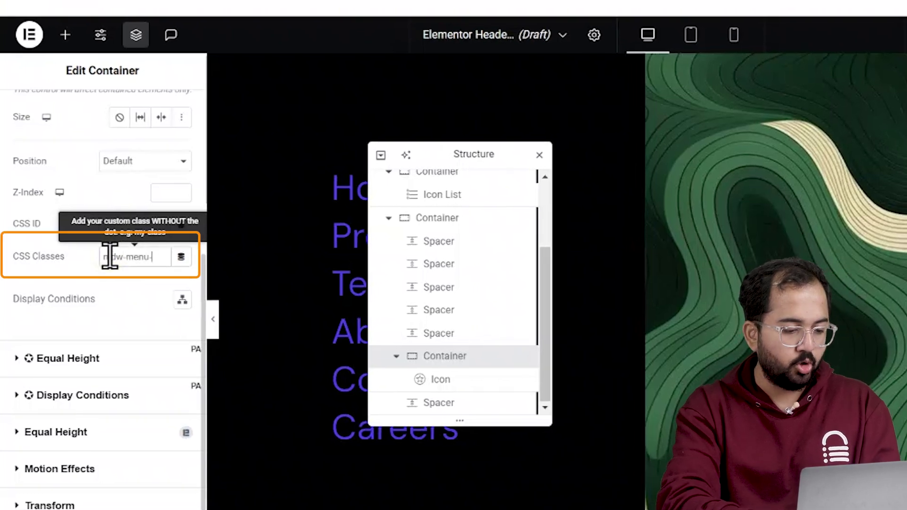
{"action": "left_click_drag", "start_coordinate": [546, 290], "coordinate": [540, 205]}
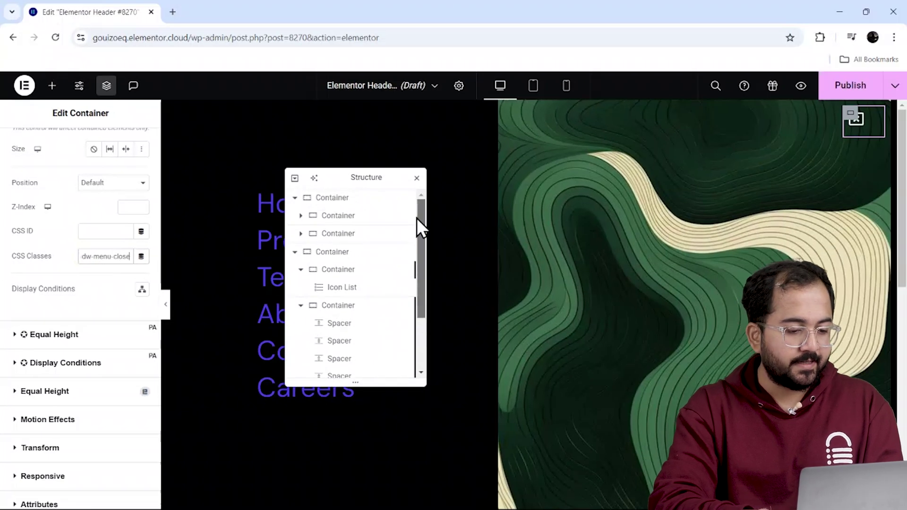
{"action": "left_click", "coordinate": [432, 254]}
{"action": "left_click", "coordinate": [336, 258]}
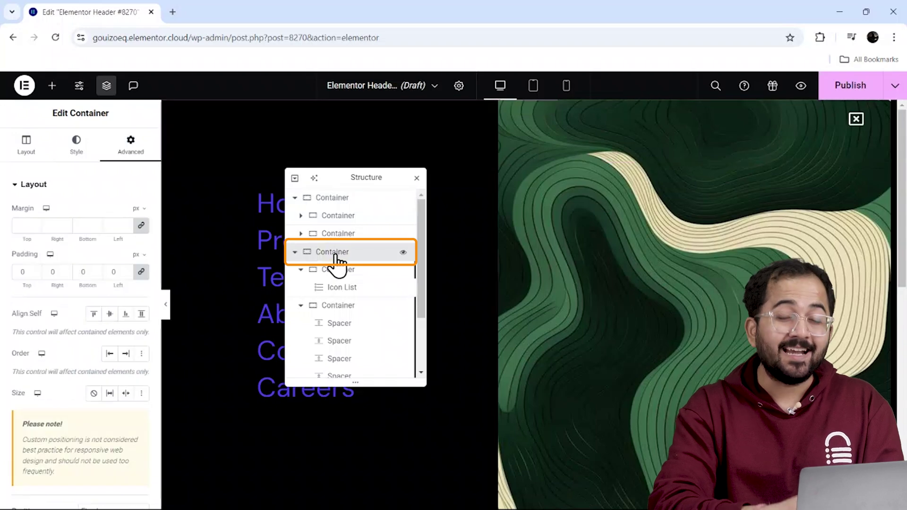
{"action": "scroll", "coordinate": [159, 303], "scroll_direction": "down", "scroll_amount": 3}
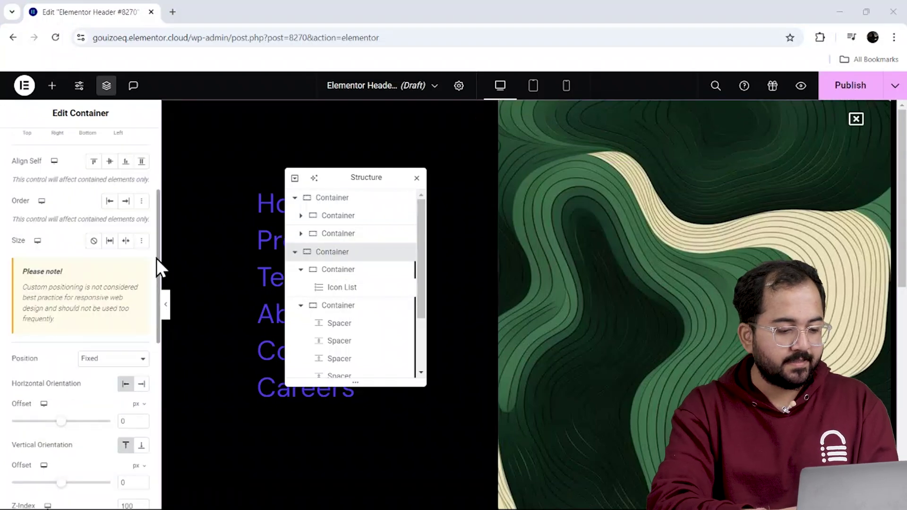
{"action": "scroll", "coordinate": [157, 258], "scroll_direction": "down", "scroll_amount": 4}
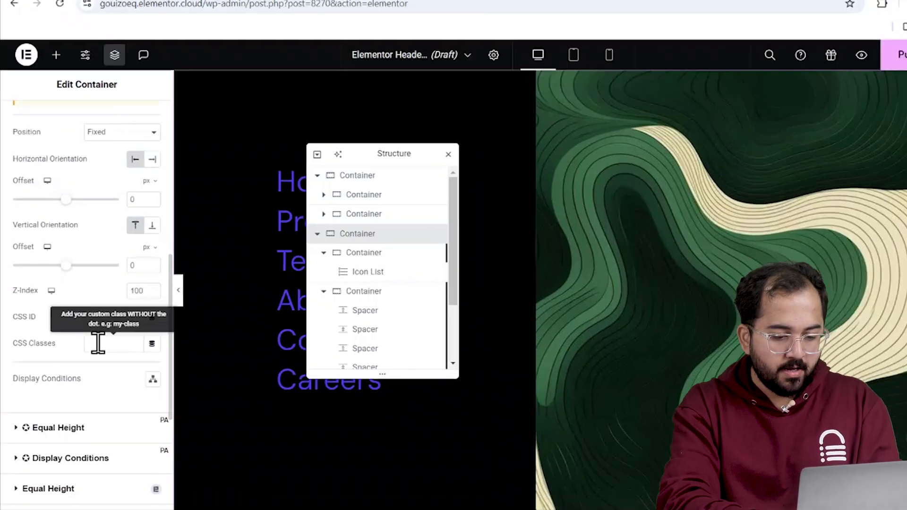
{"action": "left_click", "coordinate": [91, 354]}
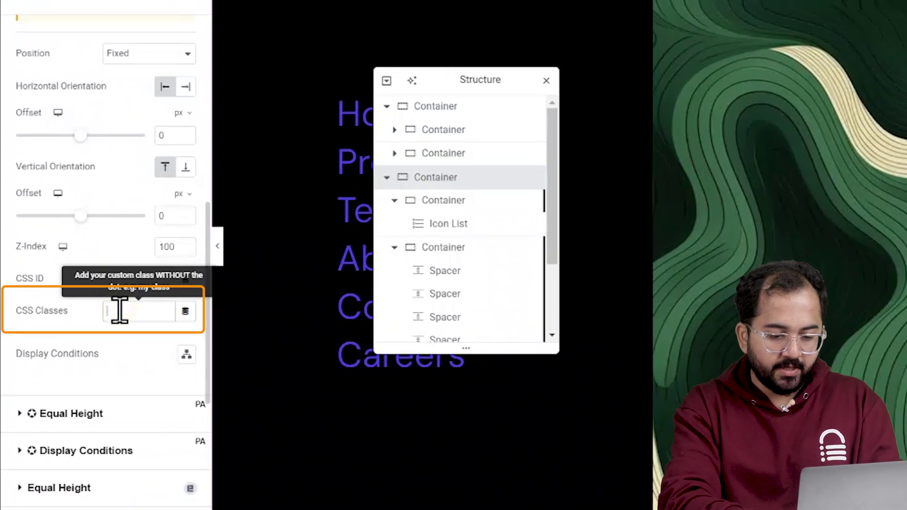
{"action": "type", "text": "mov-imag"}
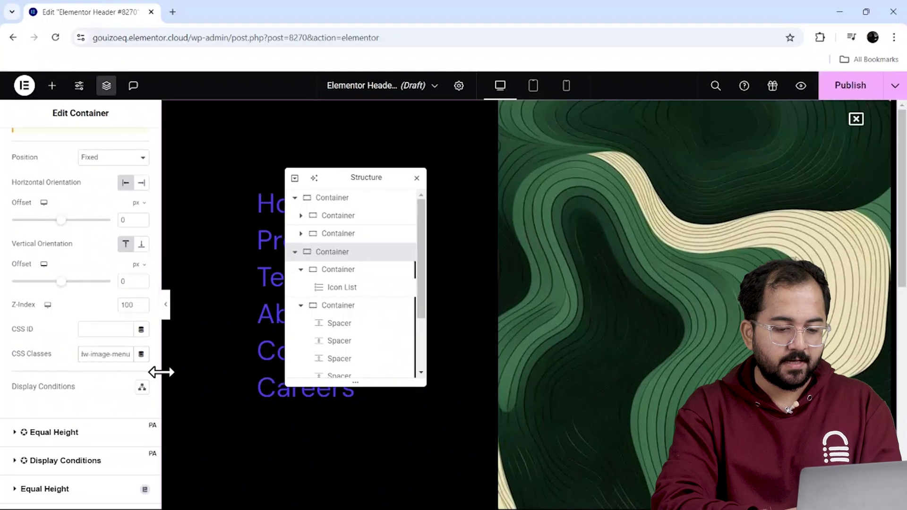
Paste custom CSS hiding the menu container with opacity 0 and pointer-events none
{"action": "left_click_drag", "start_coordinate": [158, 384], "coordinate": [144, 480]}
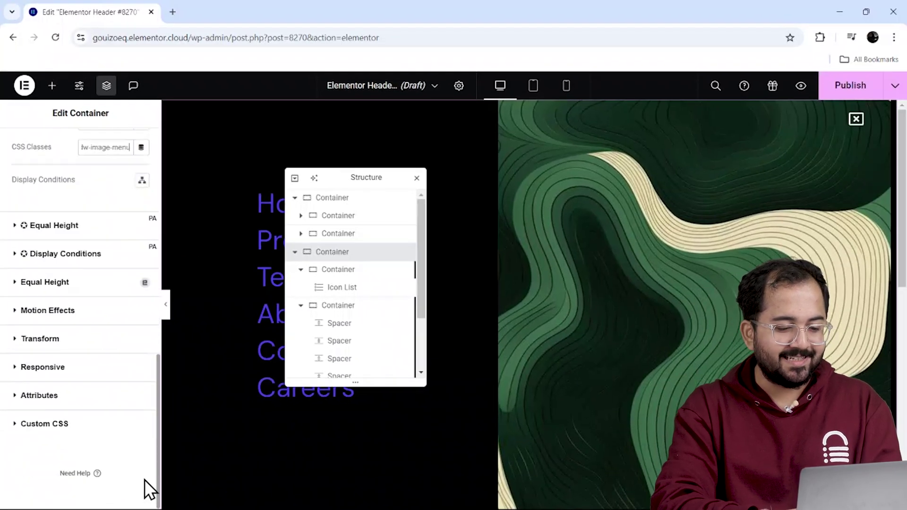
{"action": "left_click", "coordinate": [53, 424]}
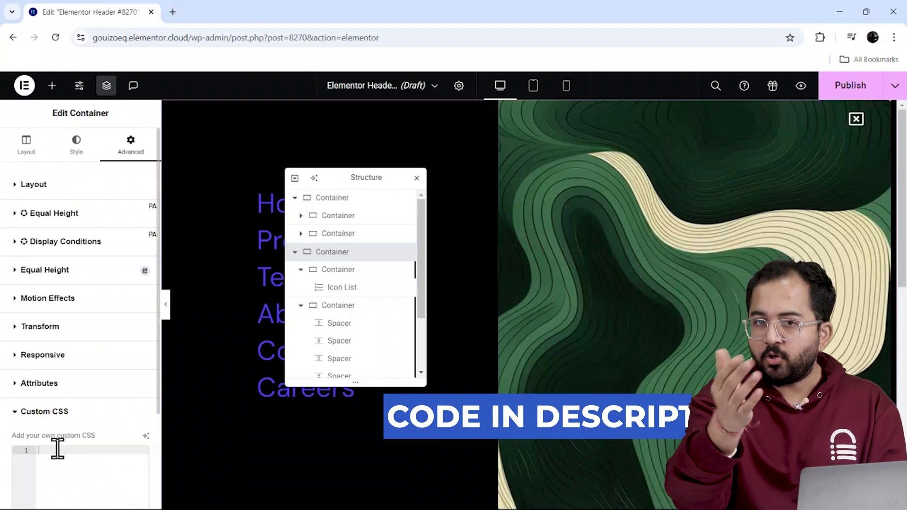
{"action": "right_click", "coordinate": [58, 459]}
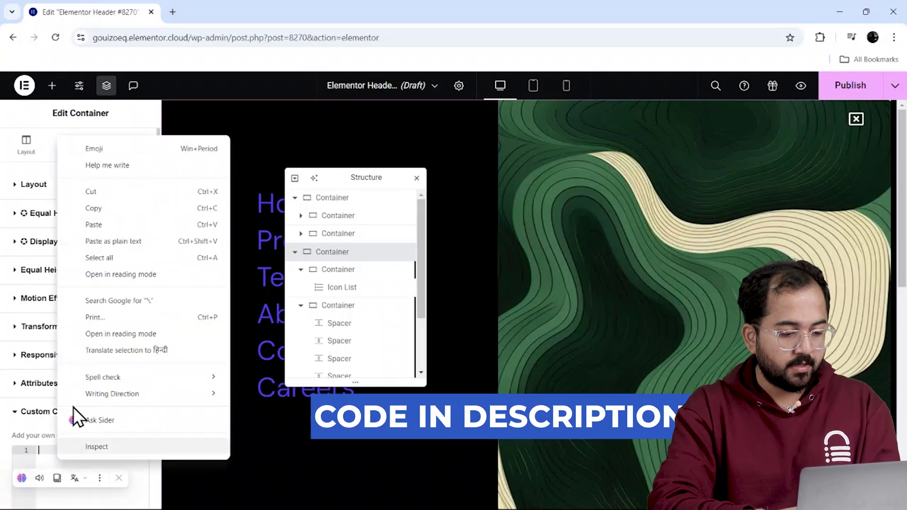
{"action": "left_click", "coordinate": [116, 230]}
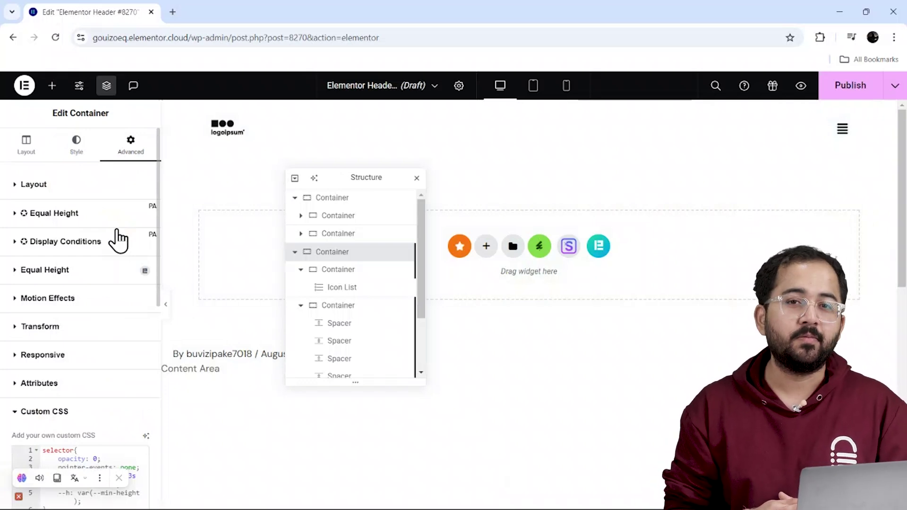
Add an HTML widget beside the logo containing the pasted jQuery menu script
{"action": "left_click", "coordinate": [50, 93]}
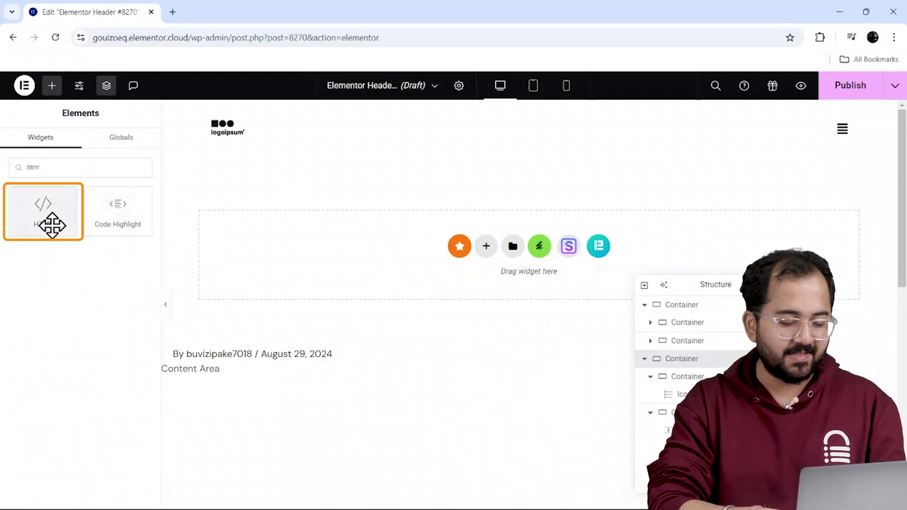
{"action": "left_click_drag", "start_coordinate": [48, 220], "coordinate": [316, 140]}
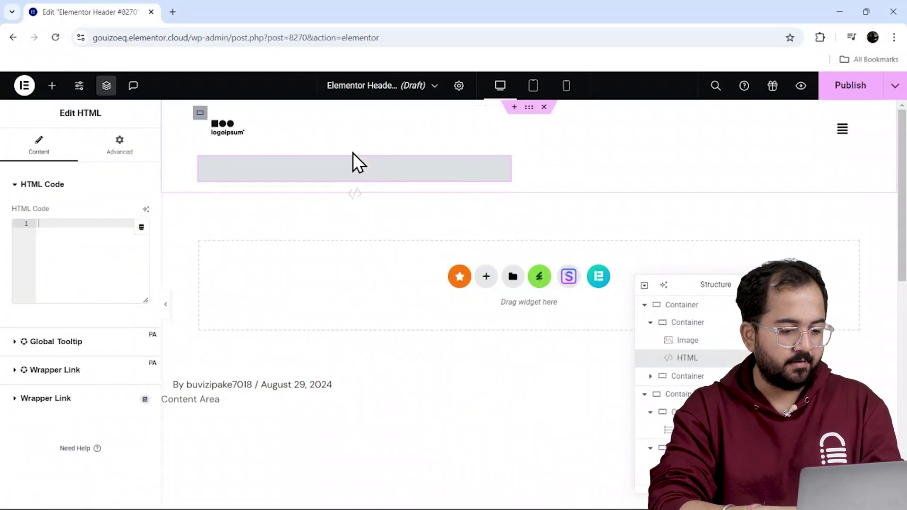
{"action": "right_click", "coordinate": [60, 234]}
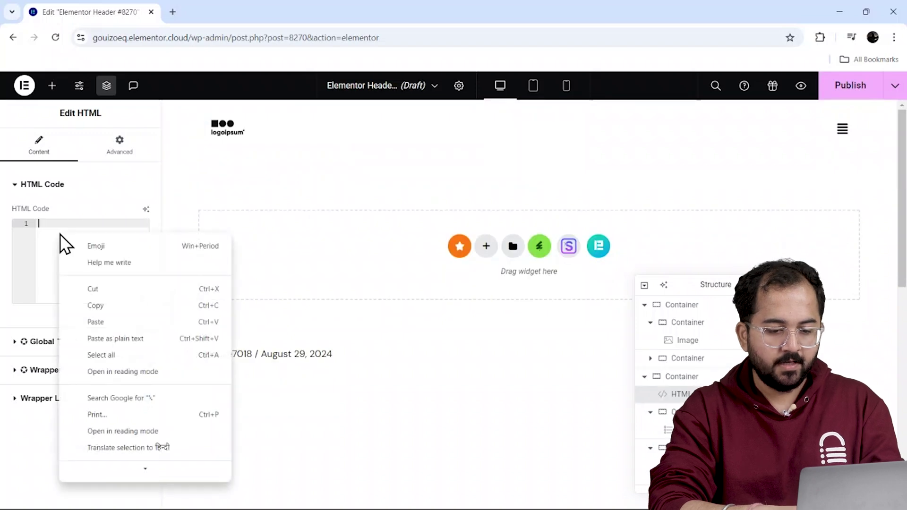
{"action": "left_click", "coordinate": [109, 322]}
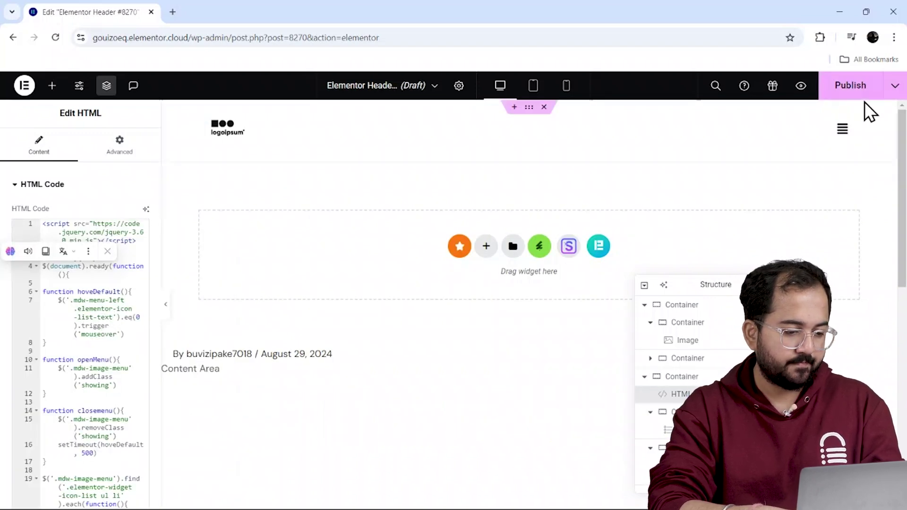
Set CSS classes mdw-menu-left and mdw-menu-right on the two menu column containers
{"action": "left_click", "coordinate": [801, 215]}
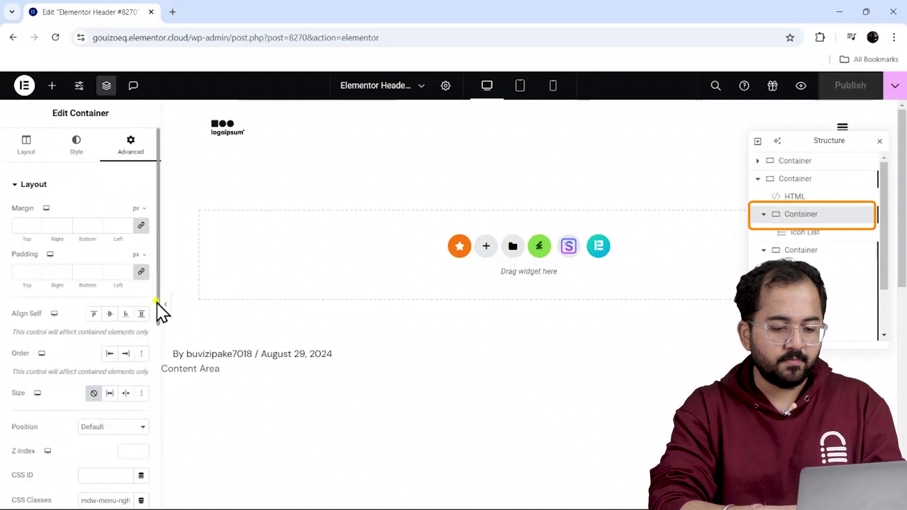
{"action": "scroll", "coordinate": [157, 307], "scroll_direction": "down", "scroll_amount": 6}
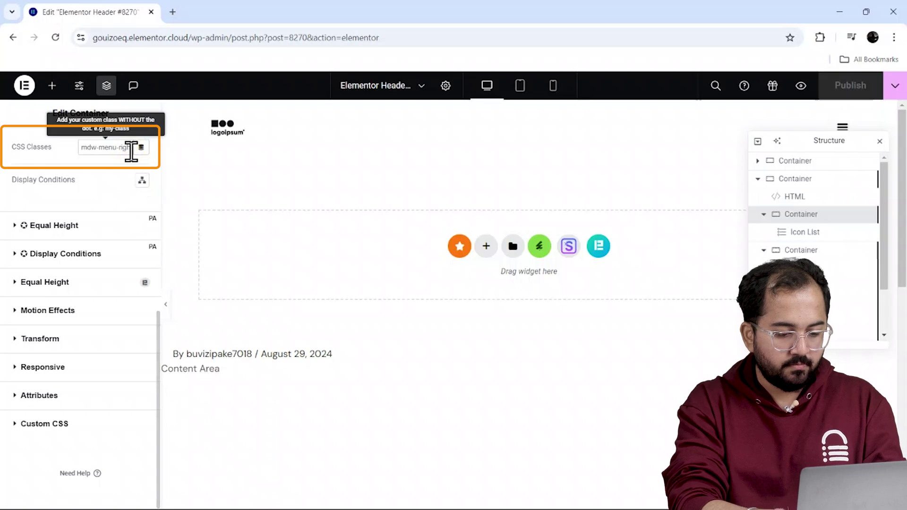
{"action": "key", "text": "BackSpace"}
{"action": "key", "text": "BackSpace"}
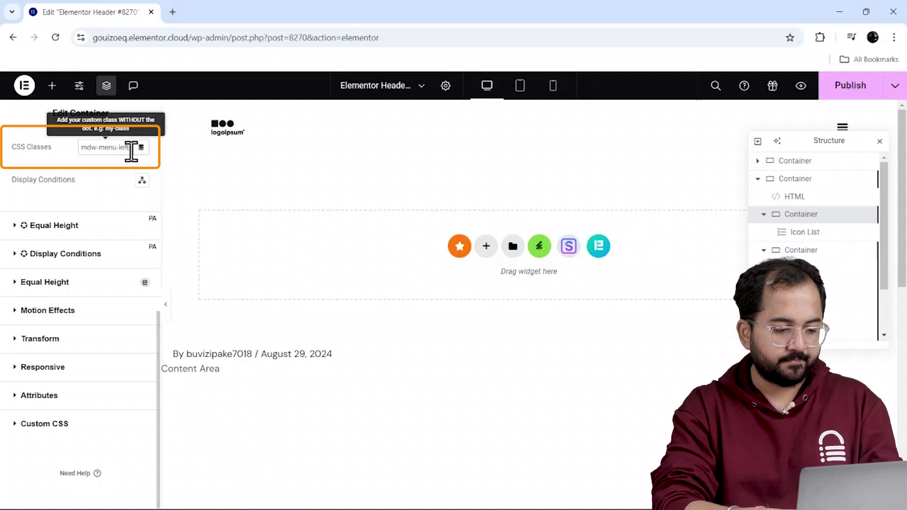
{"action": "type", "text": "left"}
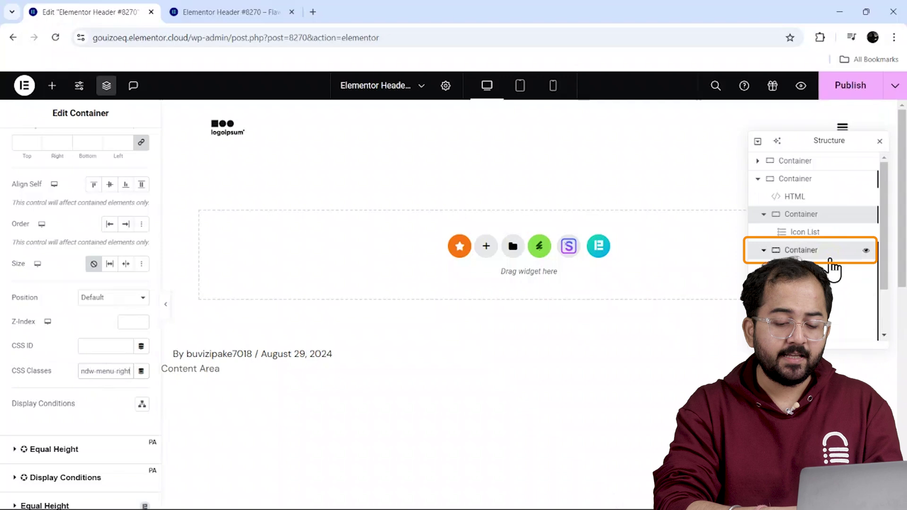
{"action": "left_click", "coordinate": [825, 255]}
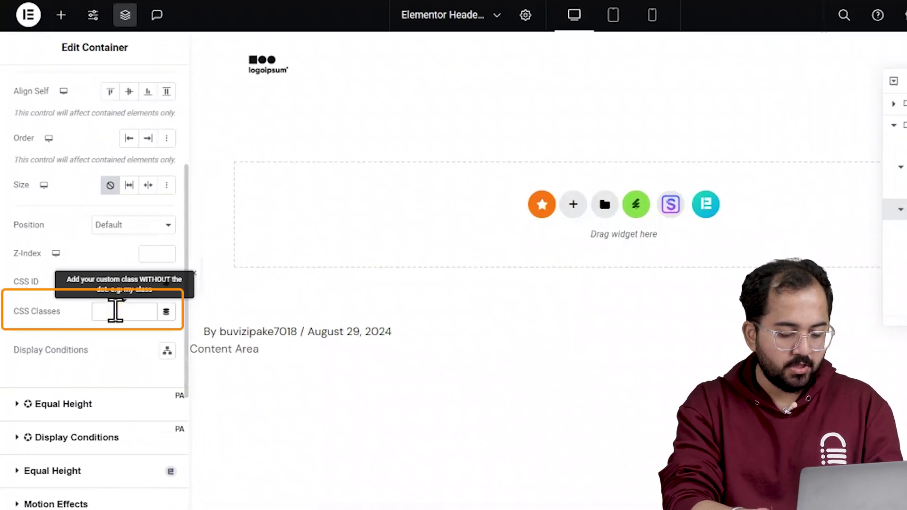
{"action": "type", "text": "mdw-menu"}
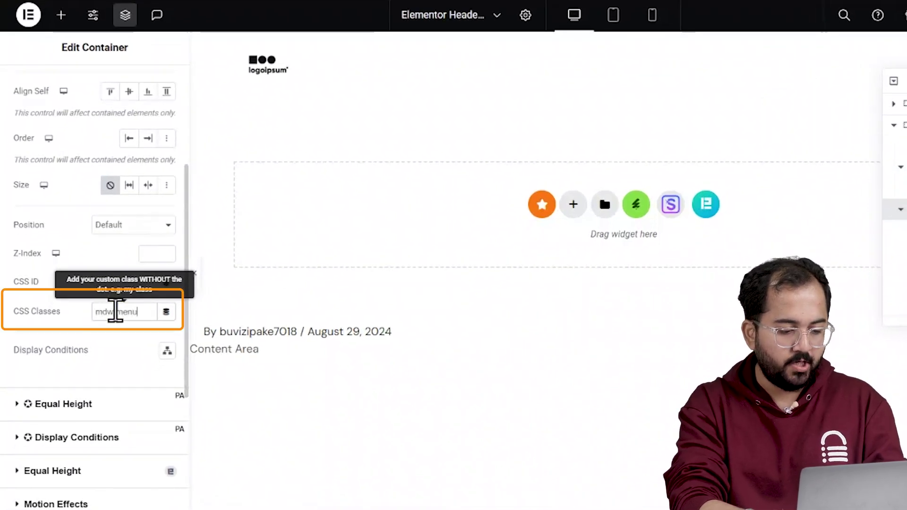
{"action": "type", "text": "-right"}
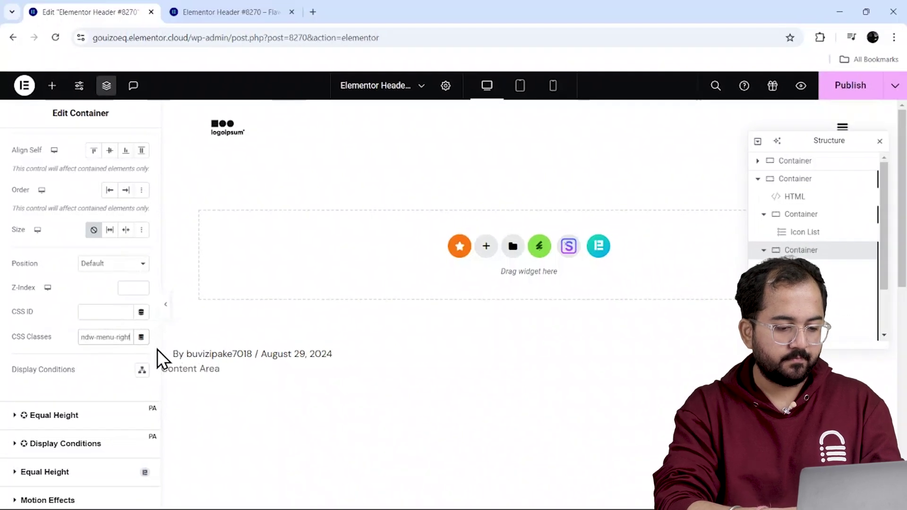
Bring up the mdw-menu-right container's Custom CSS editor, ready for input
{"action": "left_click_drag", "start_coordinate": [157, 350], "coordinate": [155, 464]}
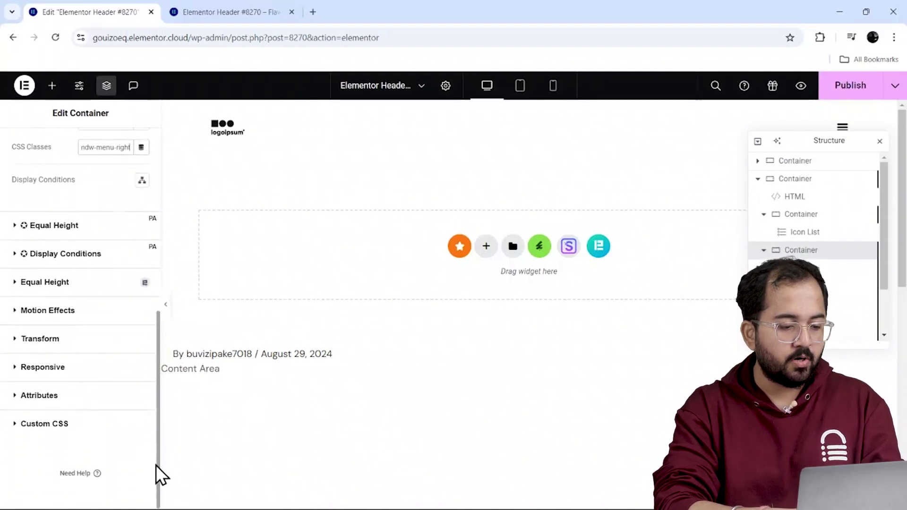
{"action": "left_click", "coordinate": [55, 425]}
{"action": "left_click", "coordinate": [72, 446]}
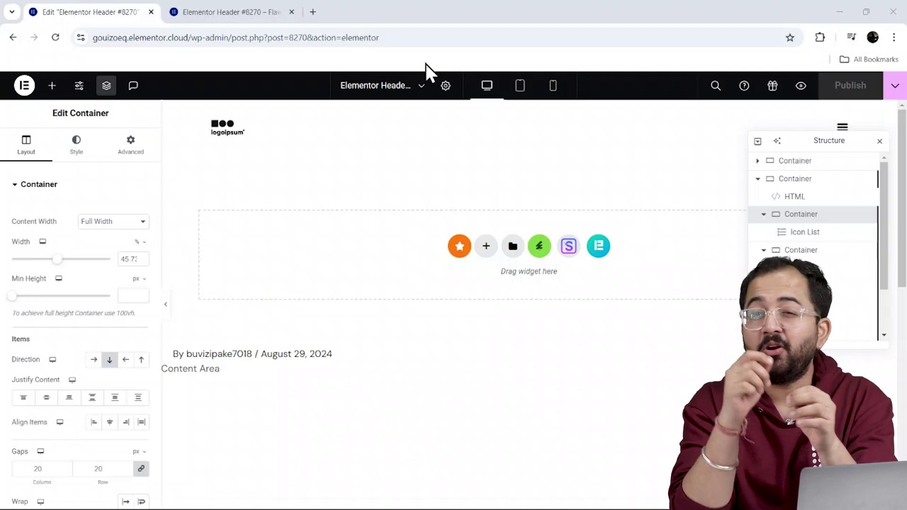
Preview the tablet layout with the full-screen menu open and select the menu link list
{"action": "left_click", "coordinate": [519, 86]}
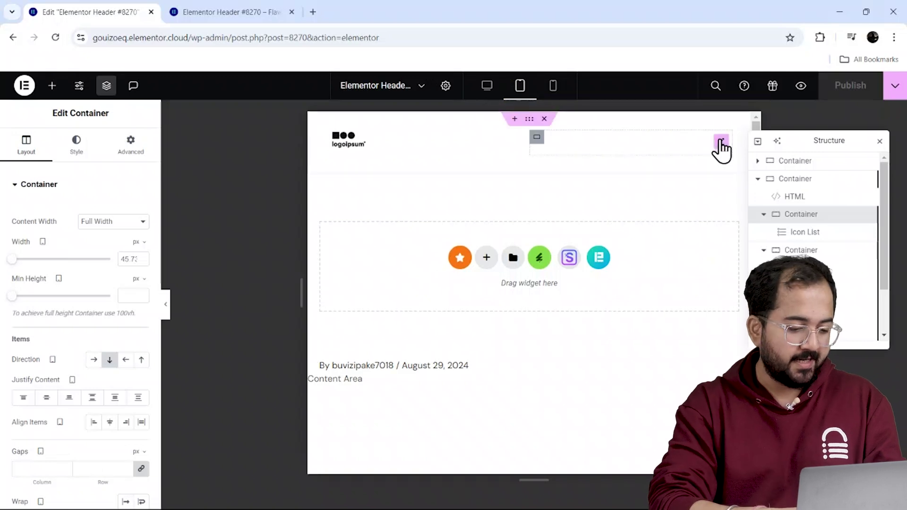
{"action": "left_click", "coordinate": [721, 141]}
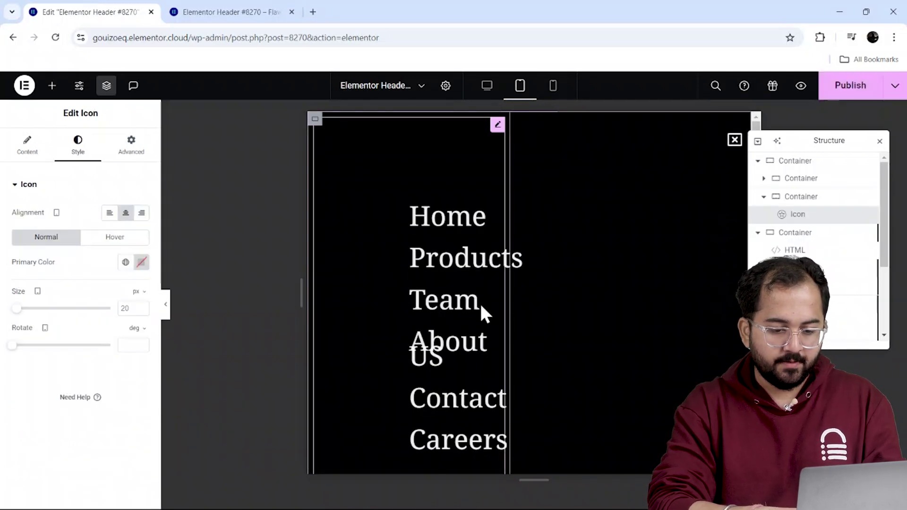
{"action": "left_click", "coordinate": [481, 307]}
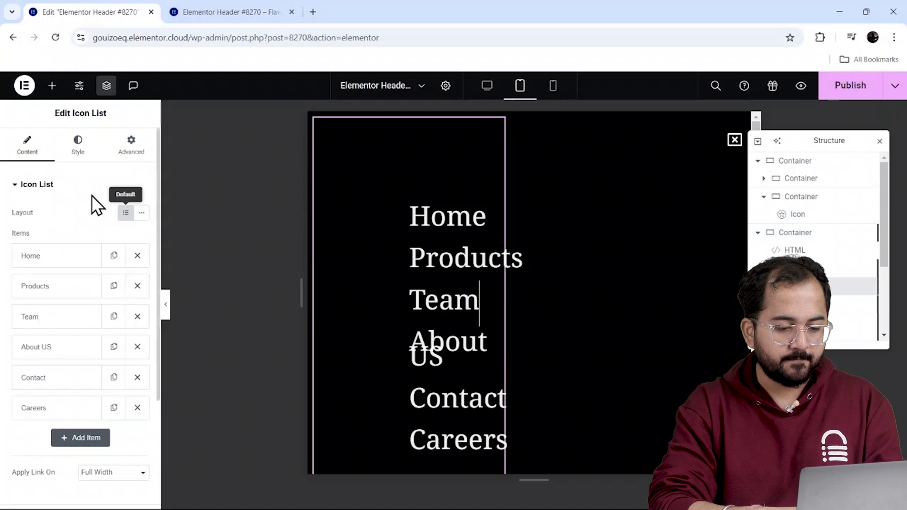
Centre the menu links and shrink their tablet font size, then compare with the mobile preview
{"action": "left_click", "coordinate": [79, 146]}
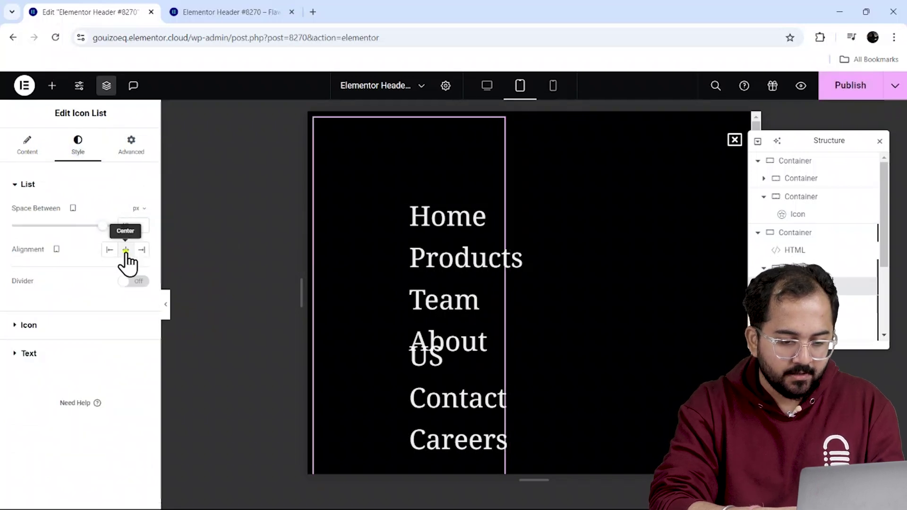
{"action": "left_click", "coordinate": [126, 249]}
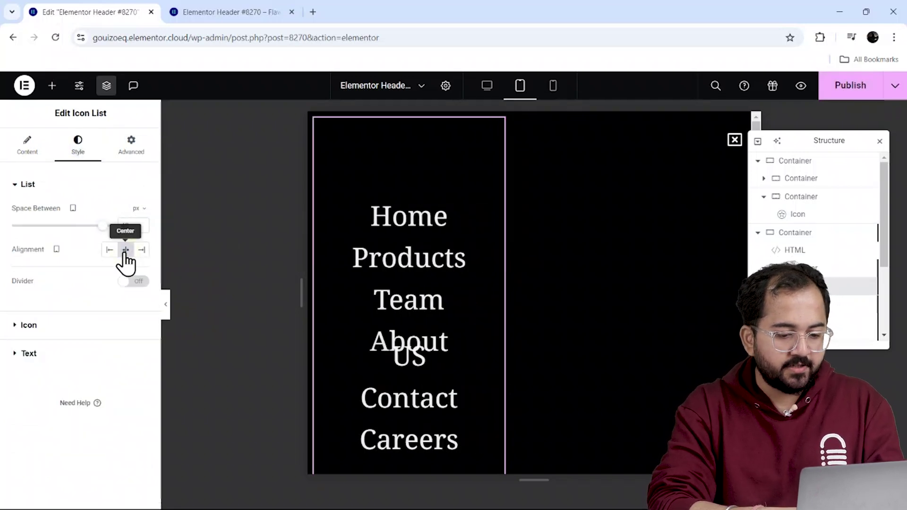
{"action": "left_click", "coordinate": [47, 355]}
{"action": "left_click", "coordinate": [140, 270]}
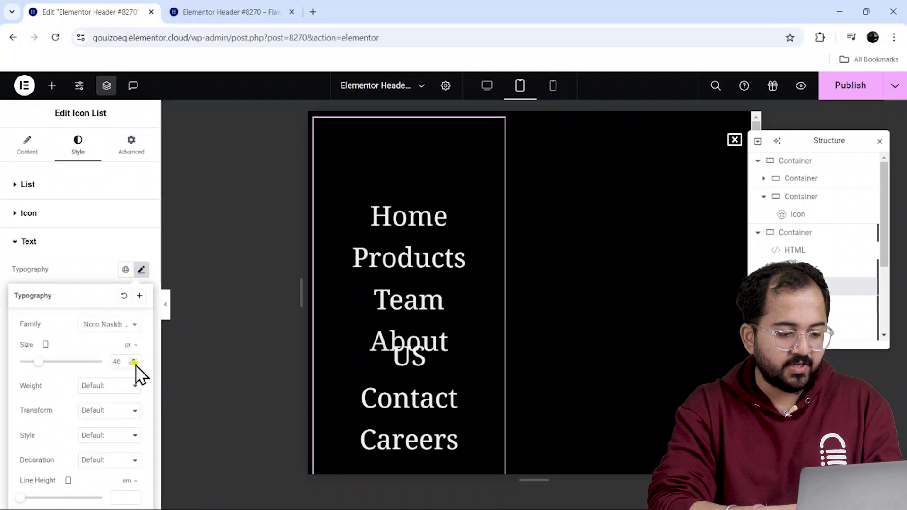
{"action": "left_click", "coordinate": [135, 364]}
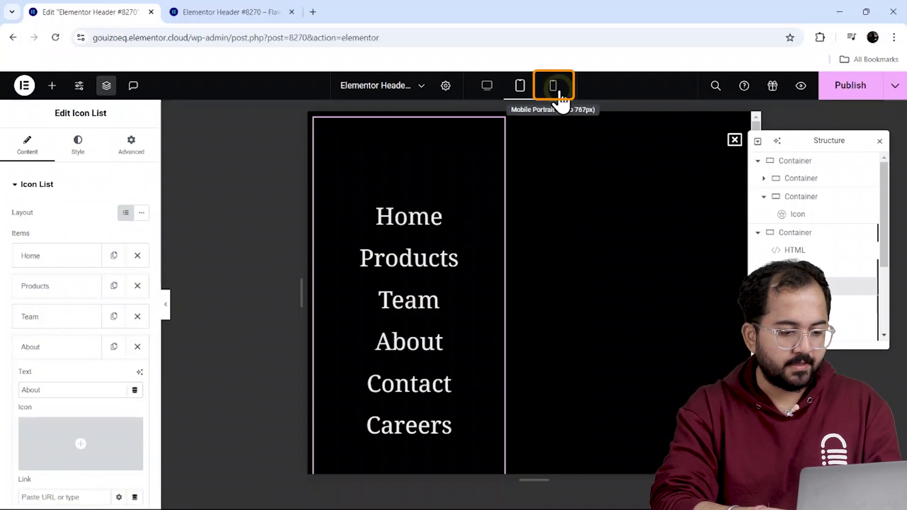
{"action": "left_click", "coordinate": [559, 92]}
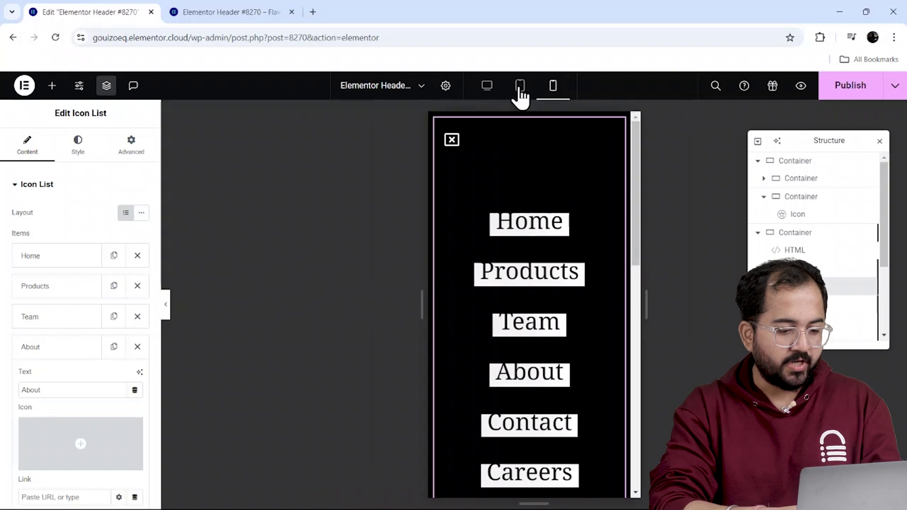
{"action": "left_click", "coordinate": [520, 90]}
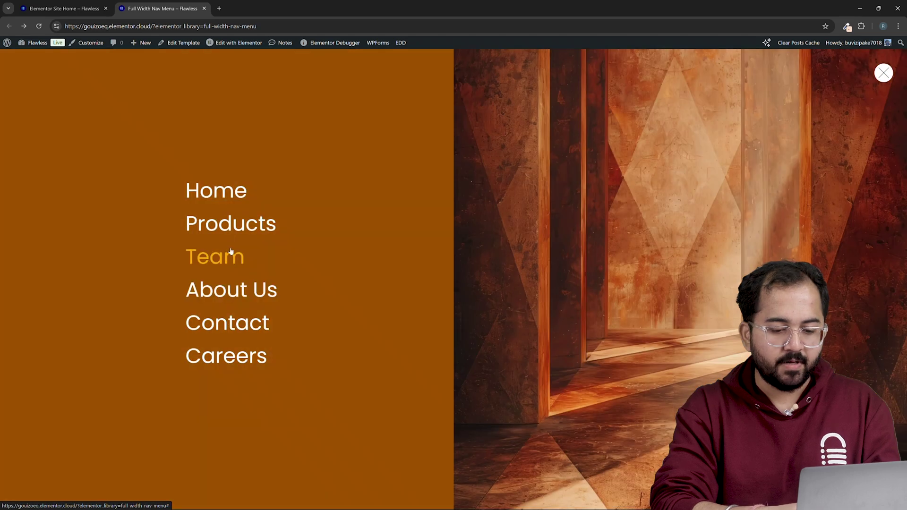
Switch to the browser tab with the interiors site home page
{"action": "key", "text": "ctrl+shift+Tab"}
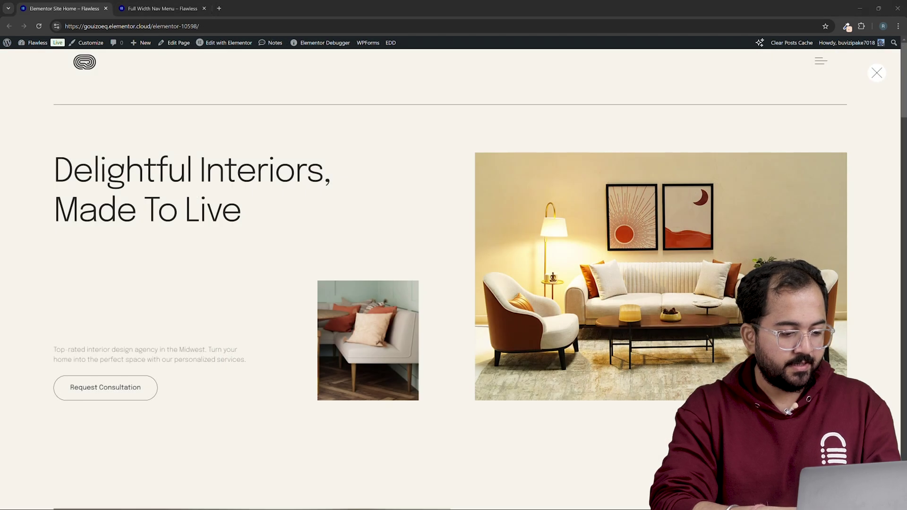